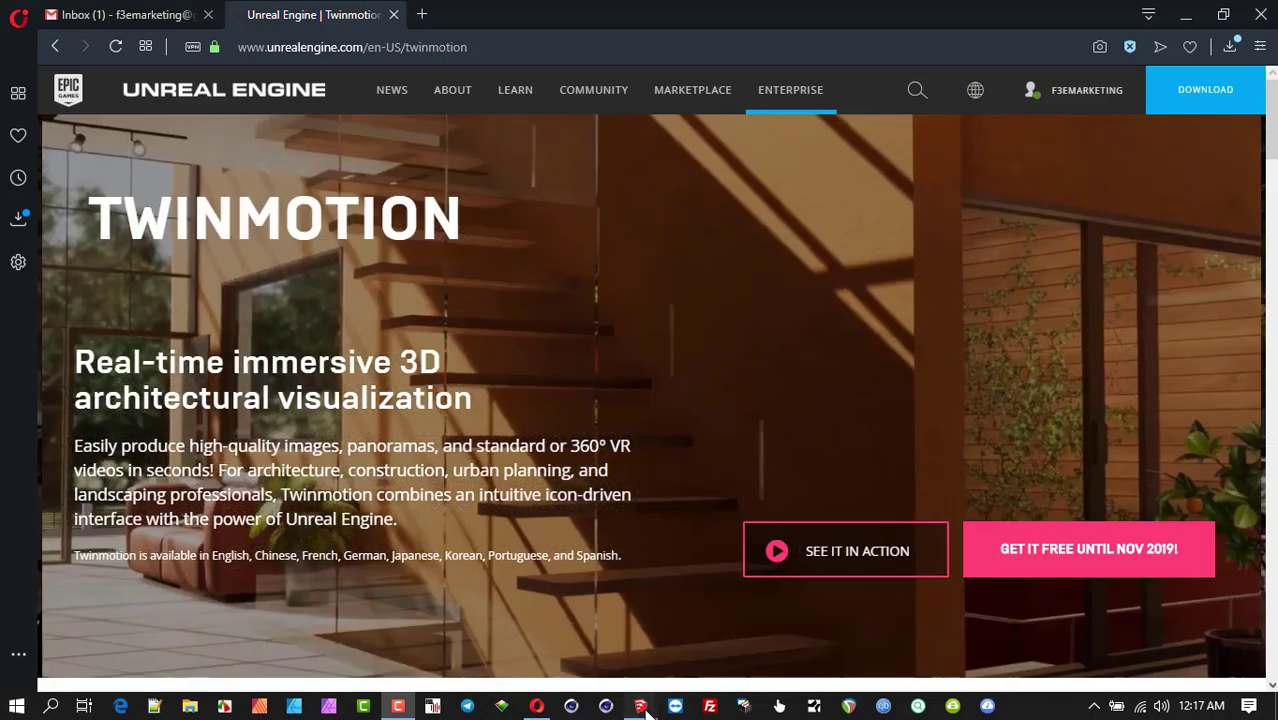
# - Place the Enscape render window beside SketchUp and orbit the model to show the long walkway
pyautogui.moveTo(641, 707)
pyautogui.click(558, 647)
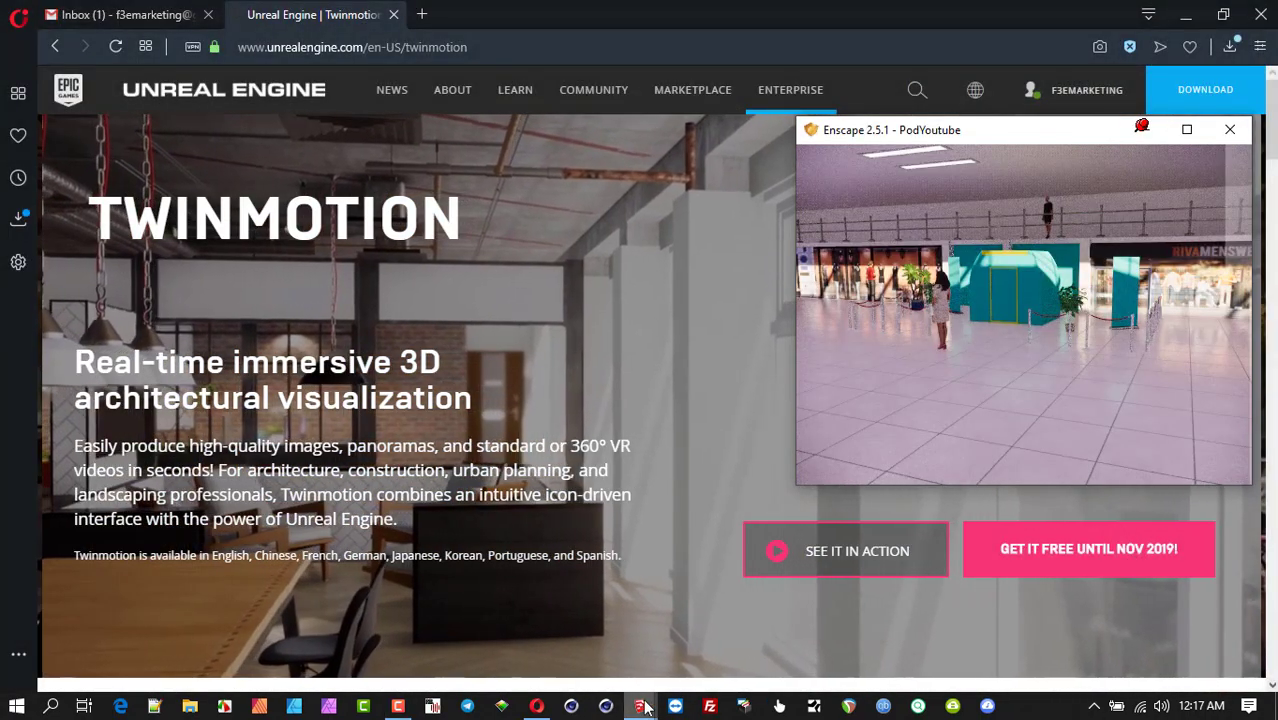
pyautogui.click(641, 707)
pyautogui.click(684, 650)
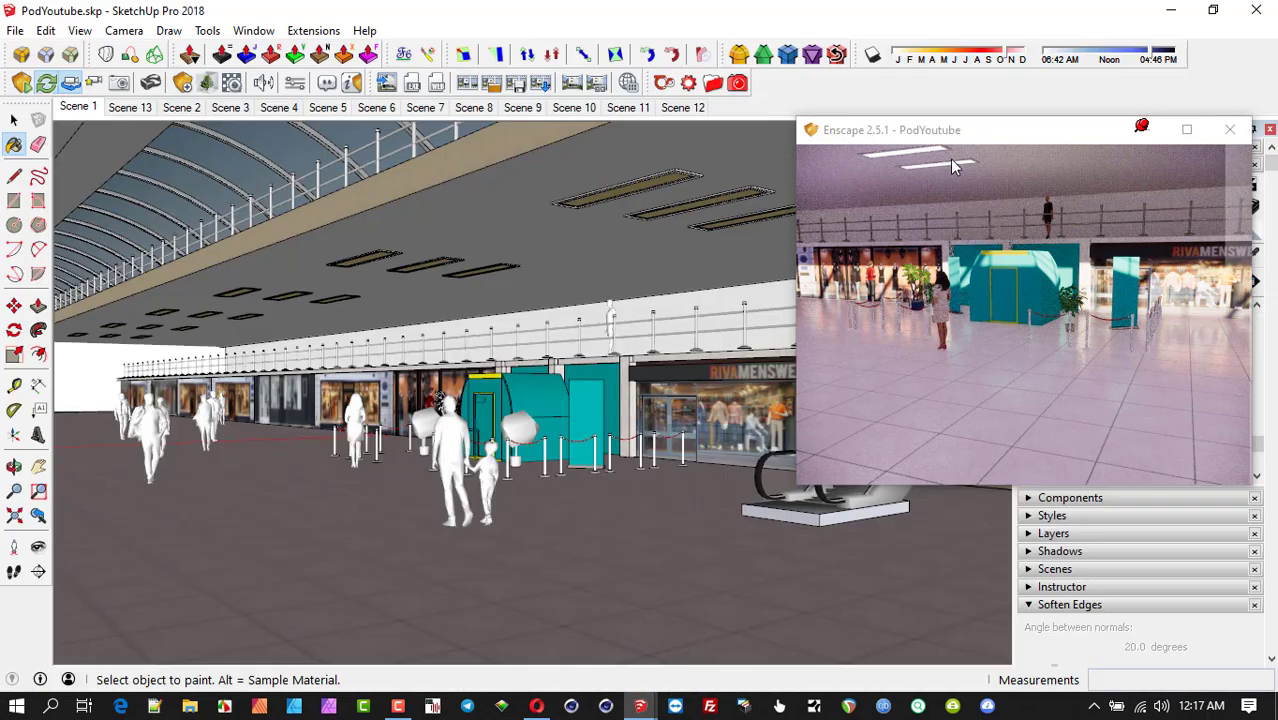
pyautogui.moveTo(960, 132)
pyautogui.mouseDown()
pyautogui.moveTo(986, 240)
pyautogui.moveTo(983, 389)
pyautogui.mouseUp()
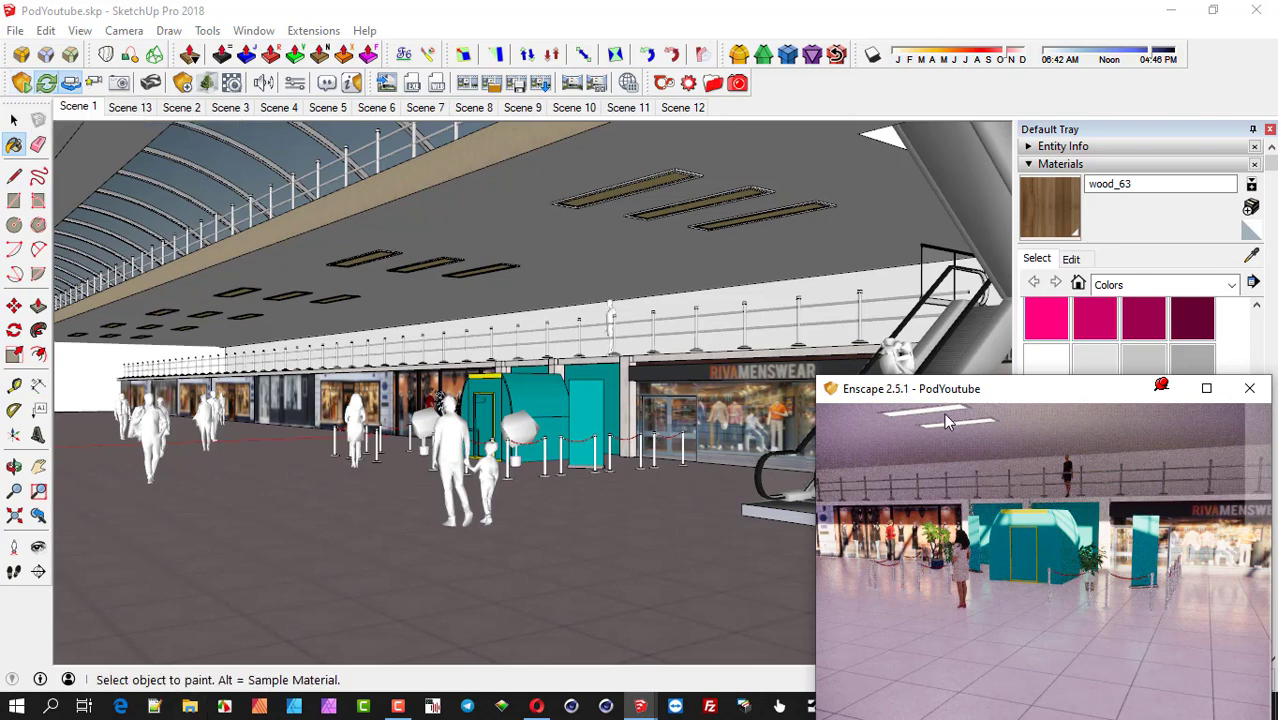
pyautogui.moveTo(955, 390); pyautogui.dragTo(876, 211)
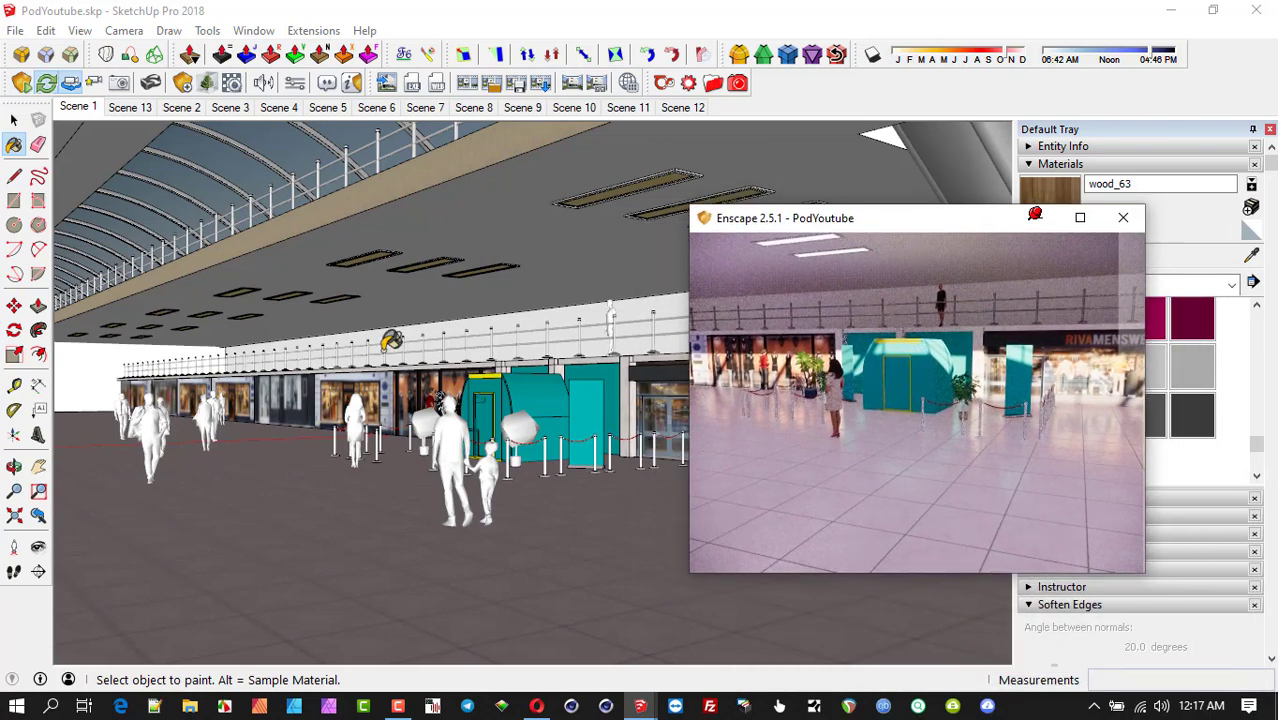
pyautogui.click(13, 120)
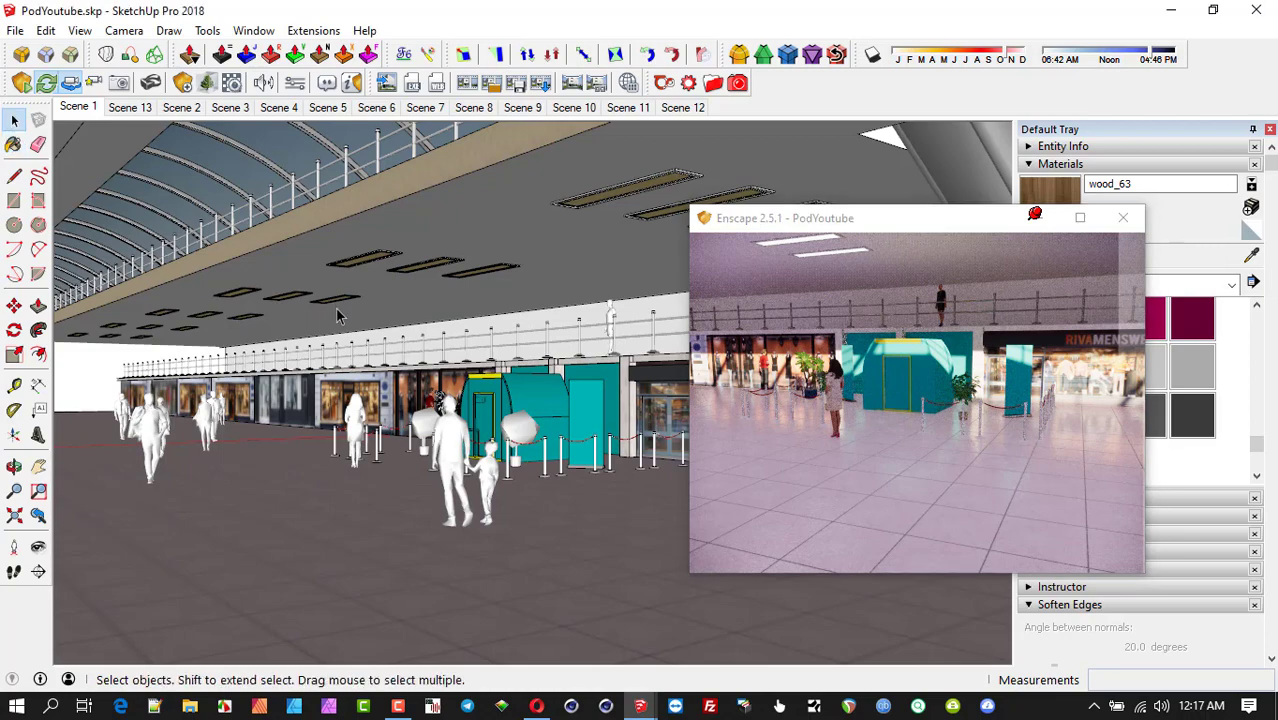
pyautogui.moveTo(331, 307); pyautogui.dragTo(352, 316, button='middle')
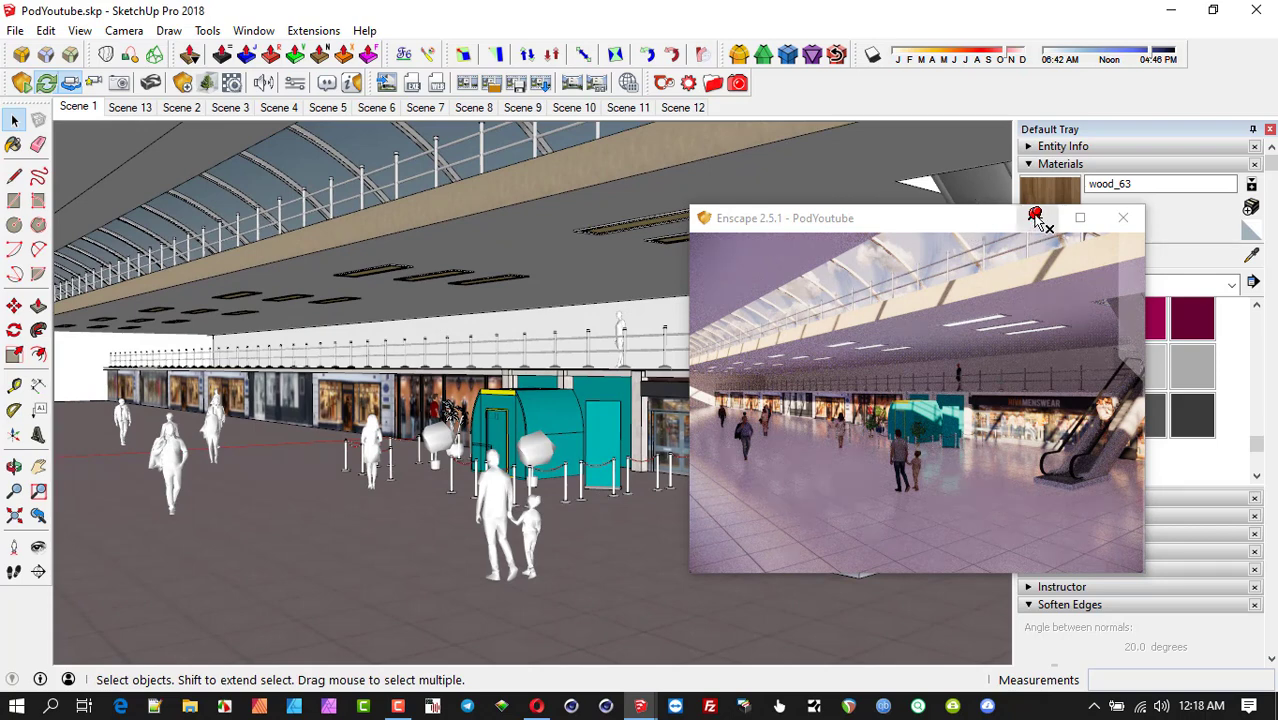
pyautogui.click(1095, 707)
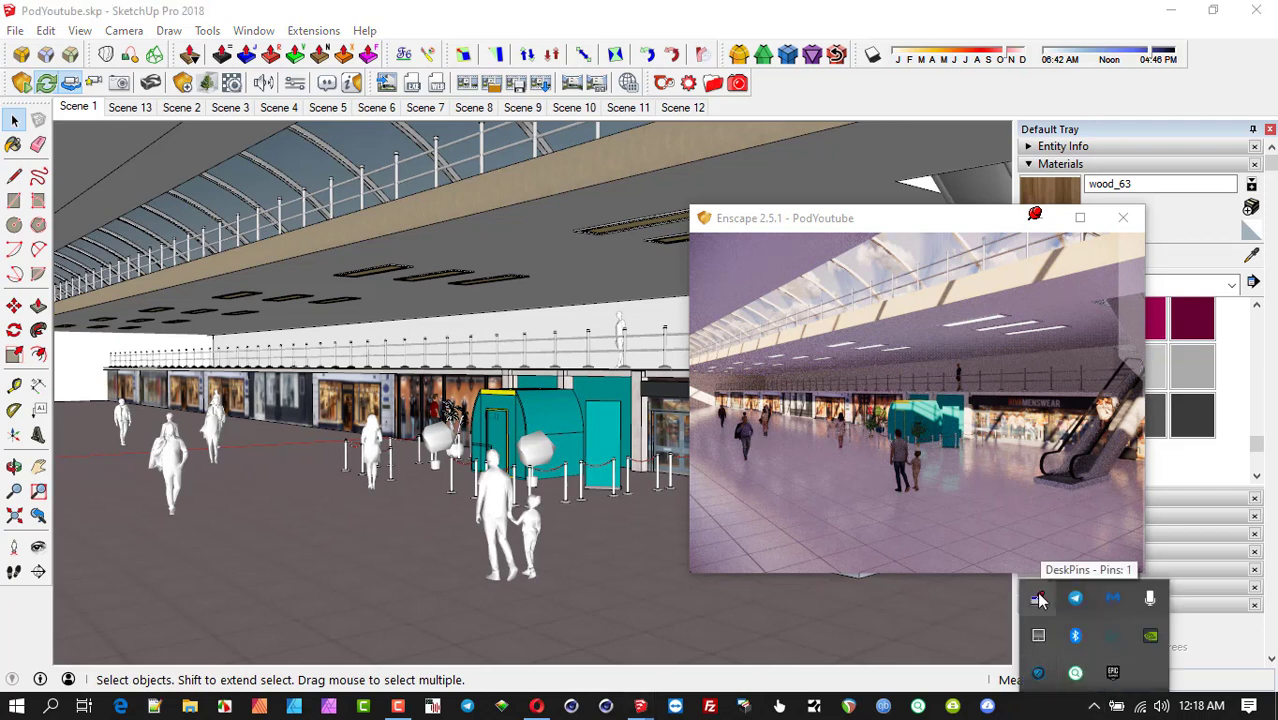
pyautogui.doubleClick(891, 216)
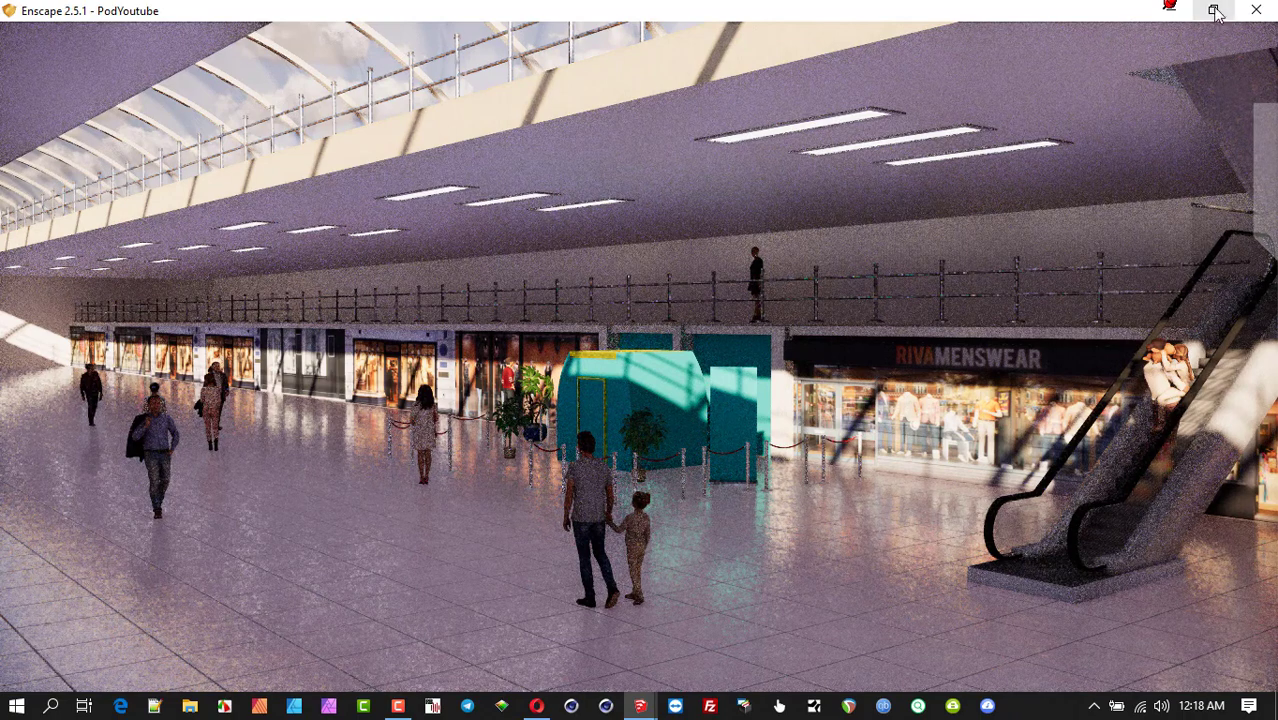
pyautogui.click(1212, 12)
pyautogui.moveTo(931, 224); pyautogui.dragTo(983, 150)
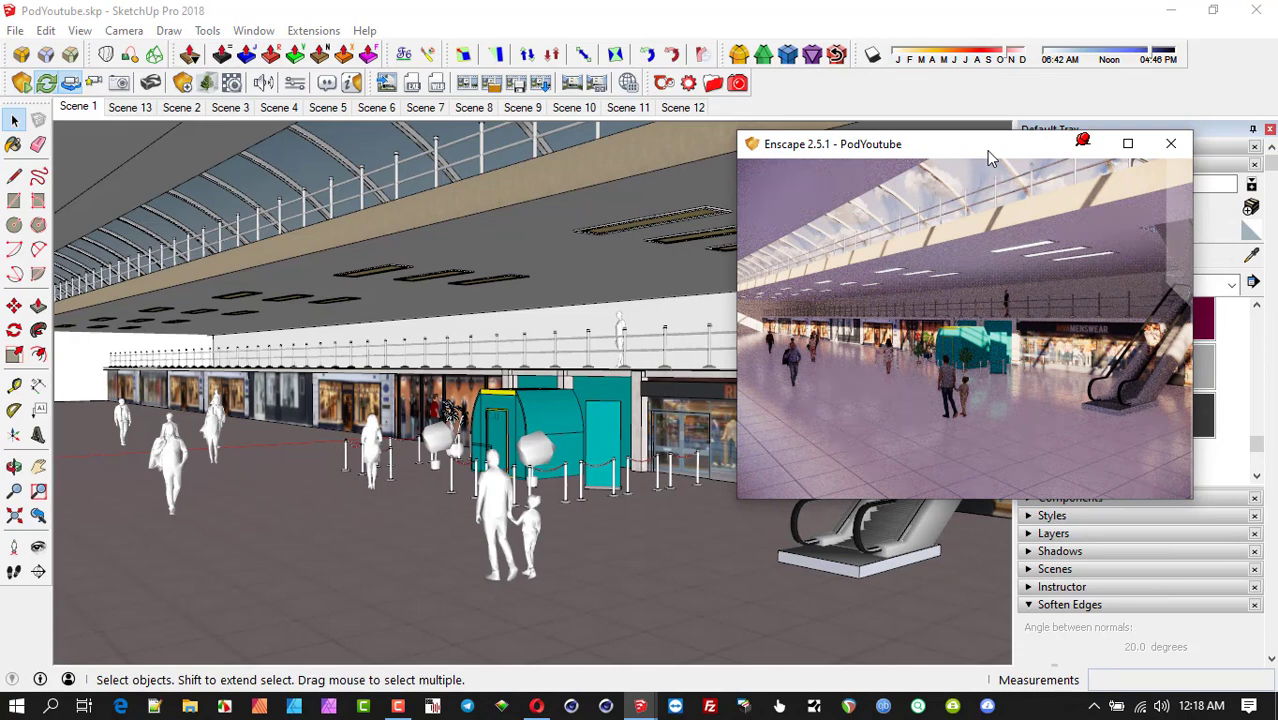
pyautogui.moveTo(955, 151); pyautogui.dragTo(954, 149)
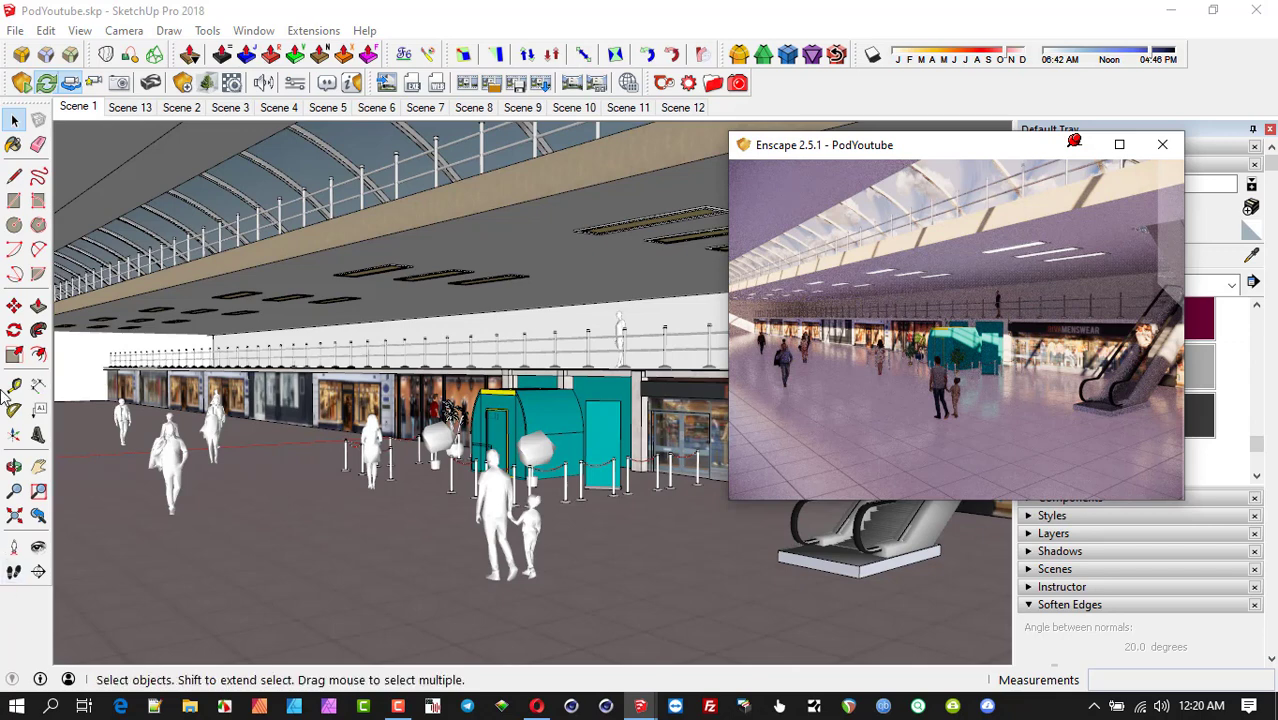
# - Orbit and zoom in close to the teal kiosk, then maximize the Enscape render window
pyautogui.moveTo(853, 150); pyautogui.dragTo(893, 150)
pyautogui.moveTo(480, 407)
pyautogui.mouseDown(button='middle')
pyautogui.moveTo(596, 397)
pyautogui.moveTo(594, 408)
pyautogui.mouseUp(button='middle')
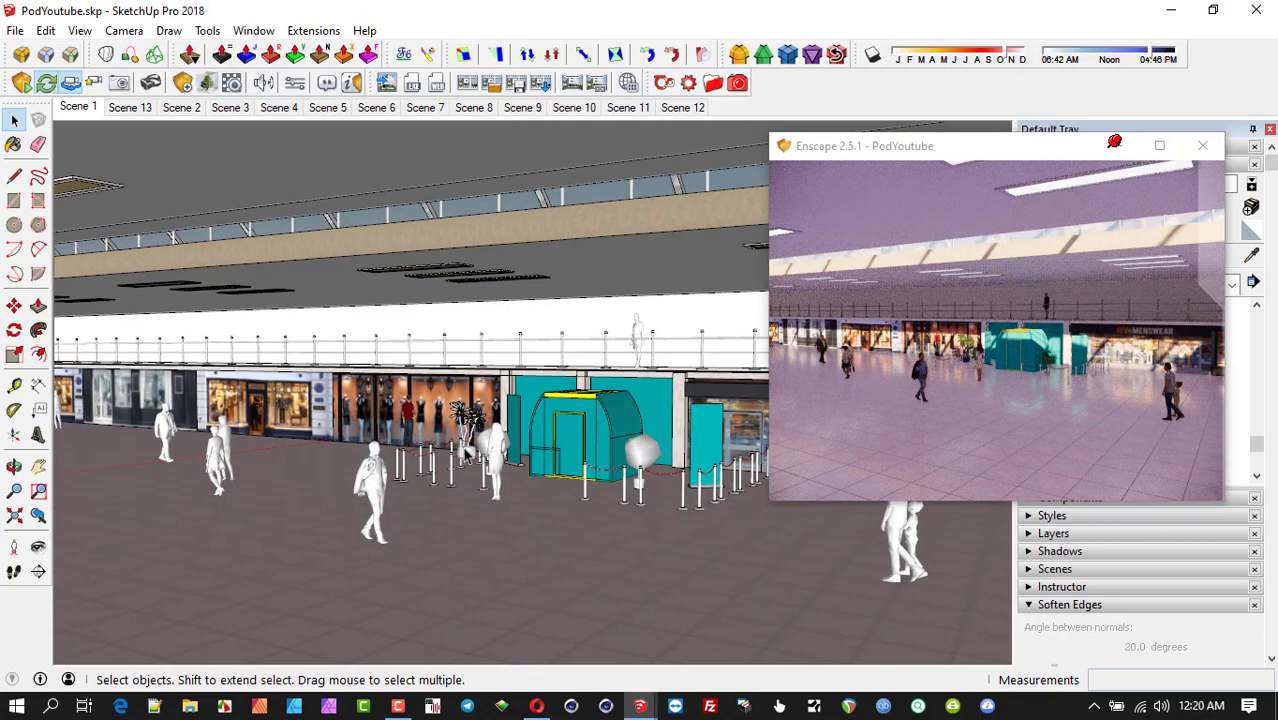
pyautogui.scroll(3, 597, 459)
pyautogui.scroll(4, 597, 459)
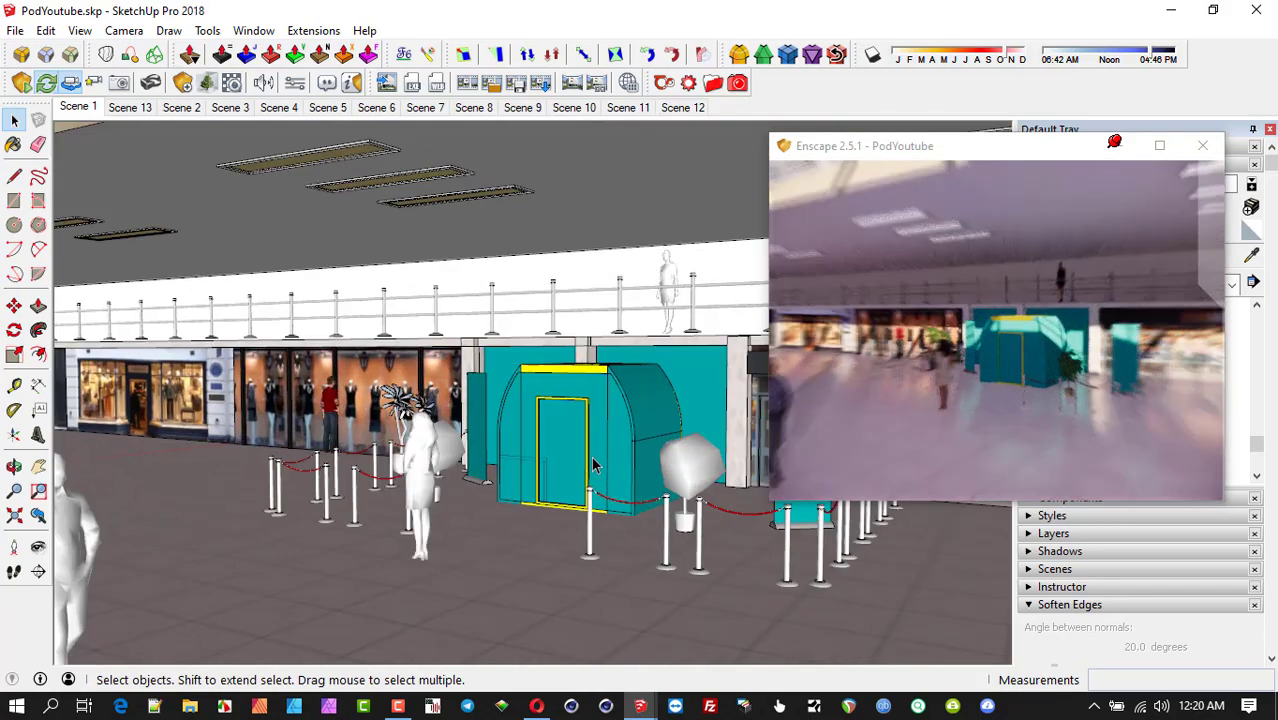
pyautogui.moveTo(596, 462)
pyautogui.mouseDown(button='middle')
pyautogui.moveTo(741, 530)
pyautogui.moveTo(845, 545)
pyautogui.mouseUp(button='middle')
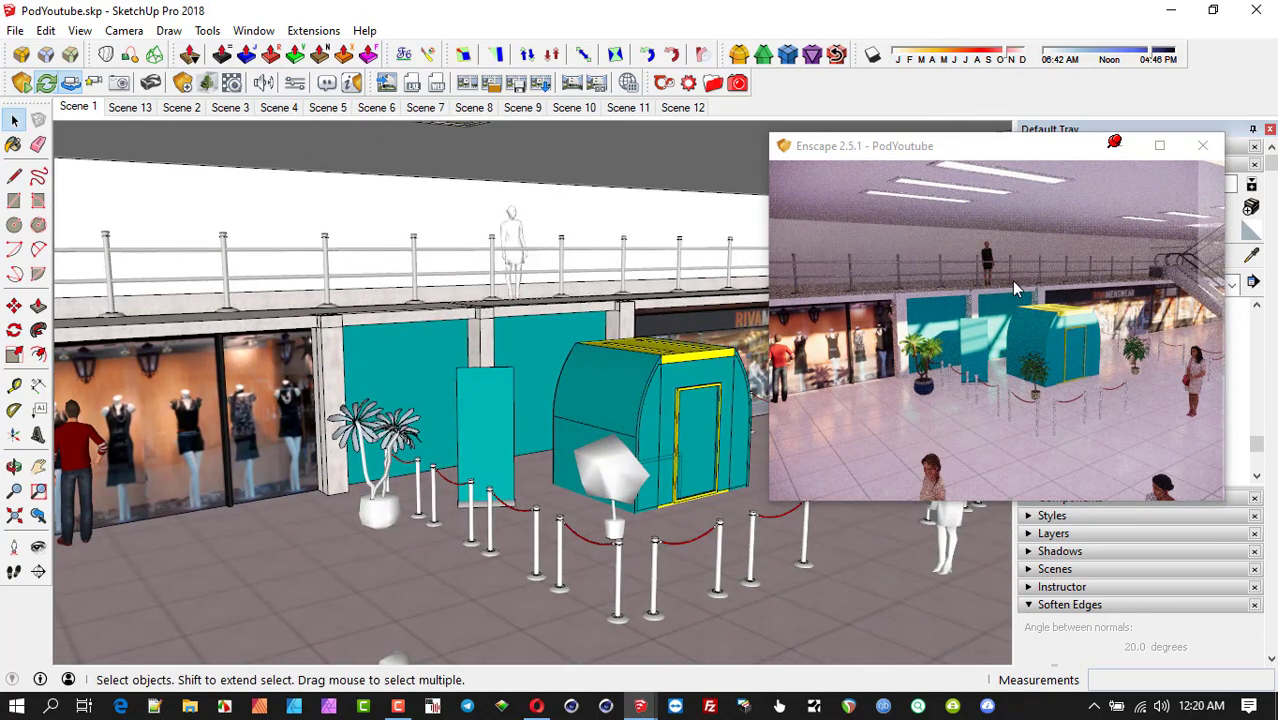
pyautogui.click(1160, 146)
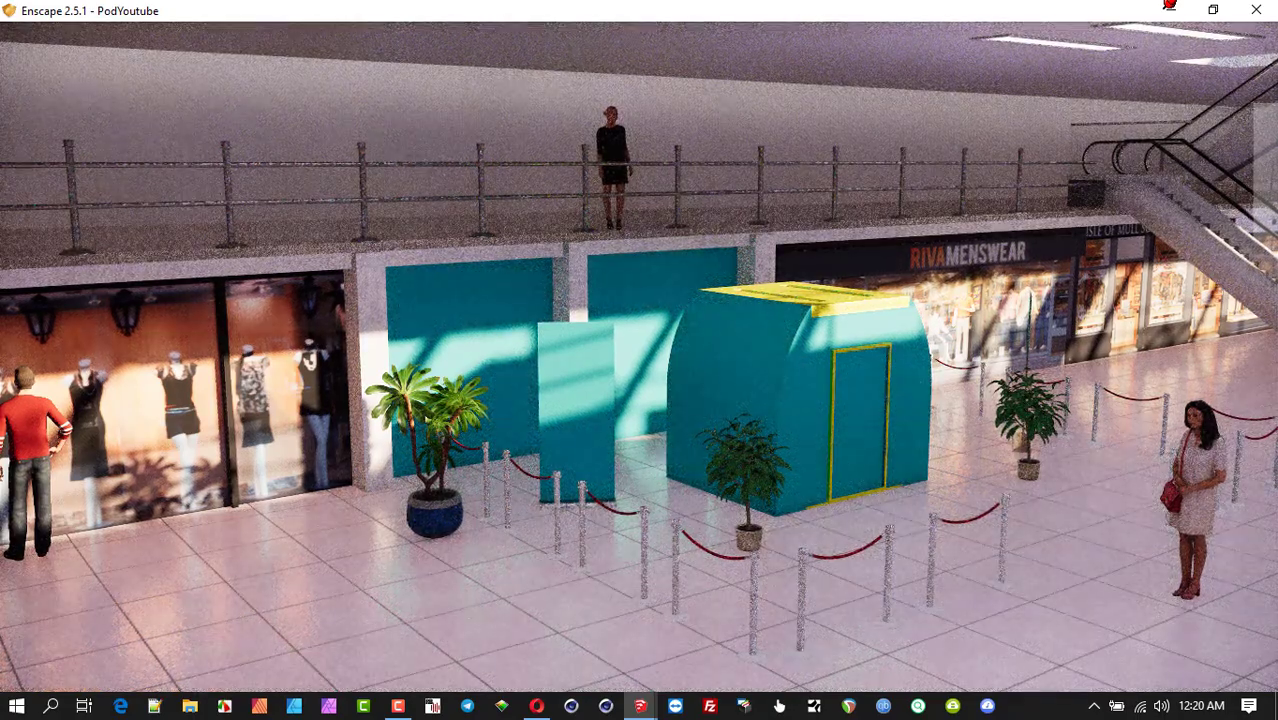
# - Orbit the Enscape camera to view the teal kiosk from its left side
pyautogui.moveTo(728, 453); pyautogui.dragTo(924, 448, button='right')
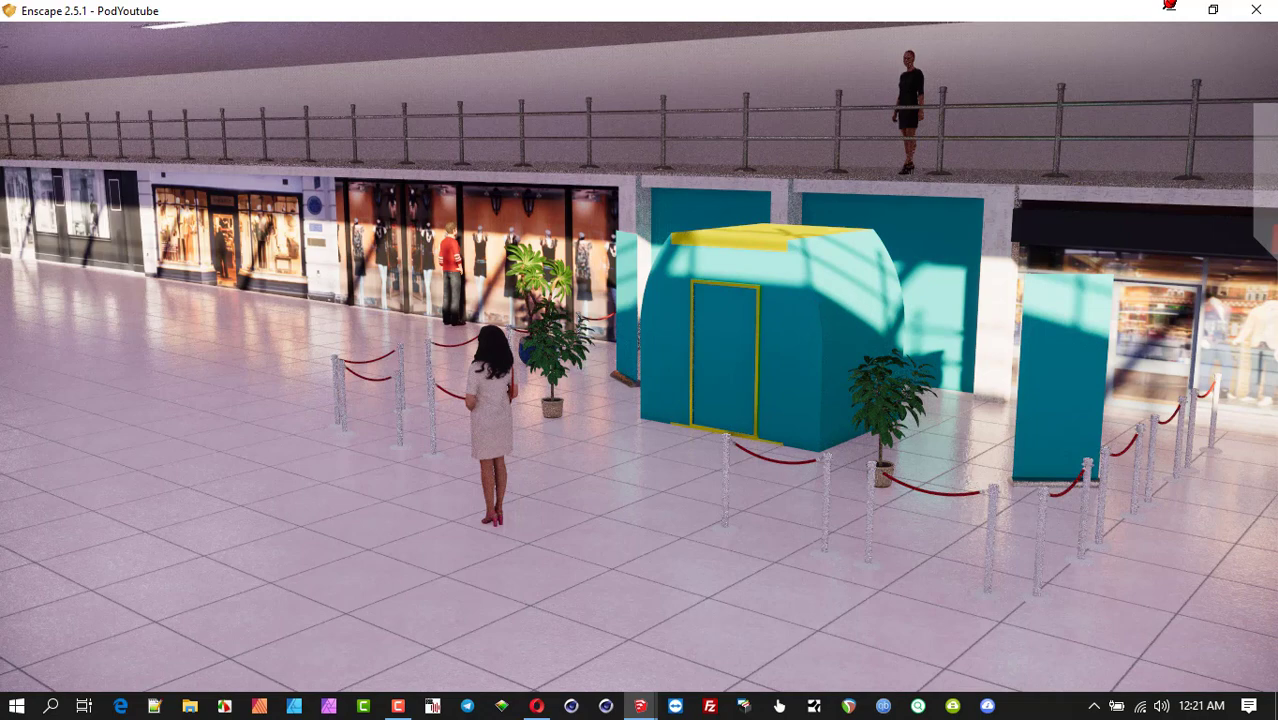
# - Move the Enscape camera forward and turn it toward the RIVA MENSWEAR storefront
pyautogui.press('w')
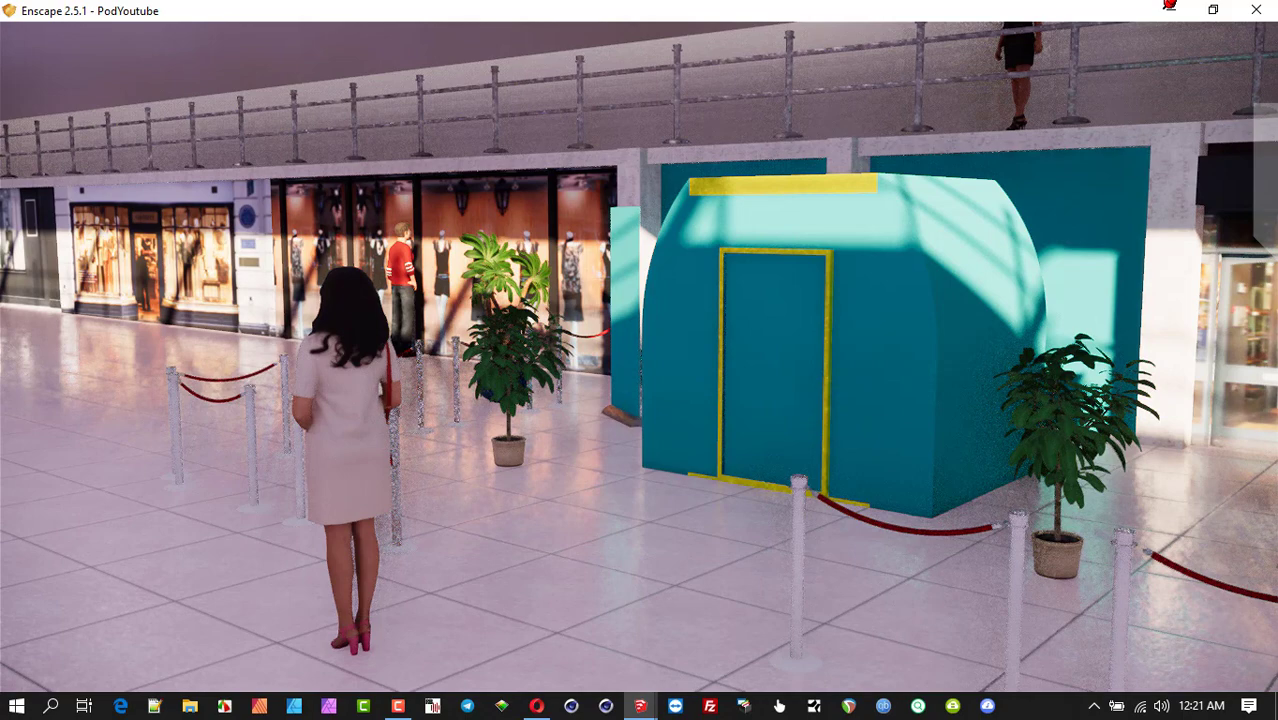
pyautogui.moveTo(560, 475); pyautogui.dragTo(810, 472)
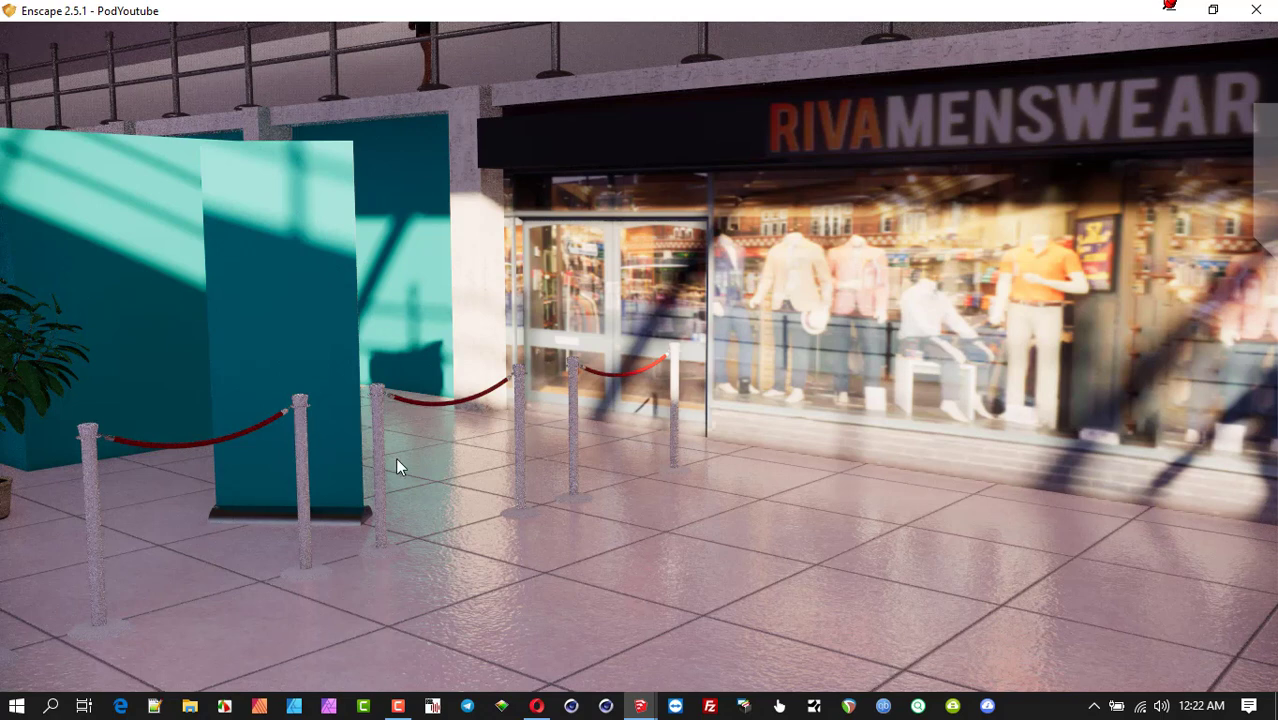
# - Pull the Enscape view back to the whole walkway and escalator, then restore the window
pyautogui.scroll(-5, 428, 413)
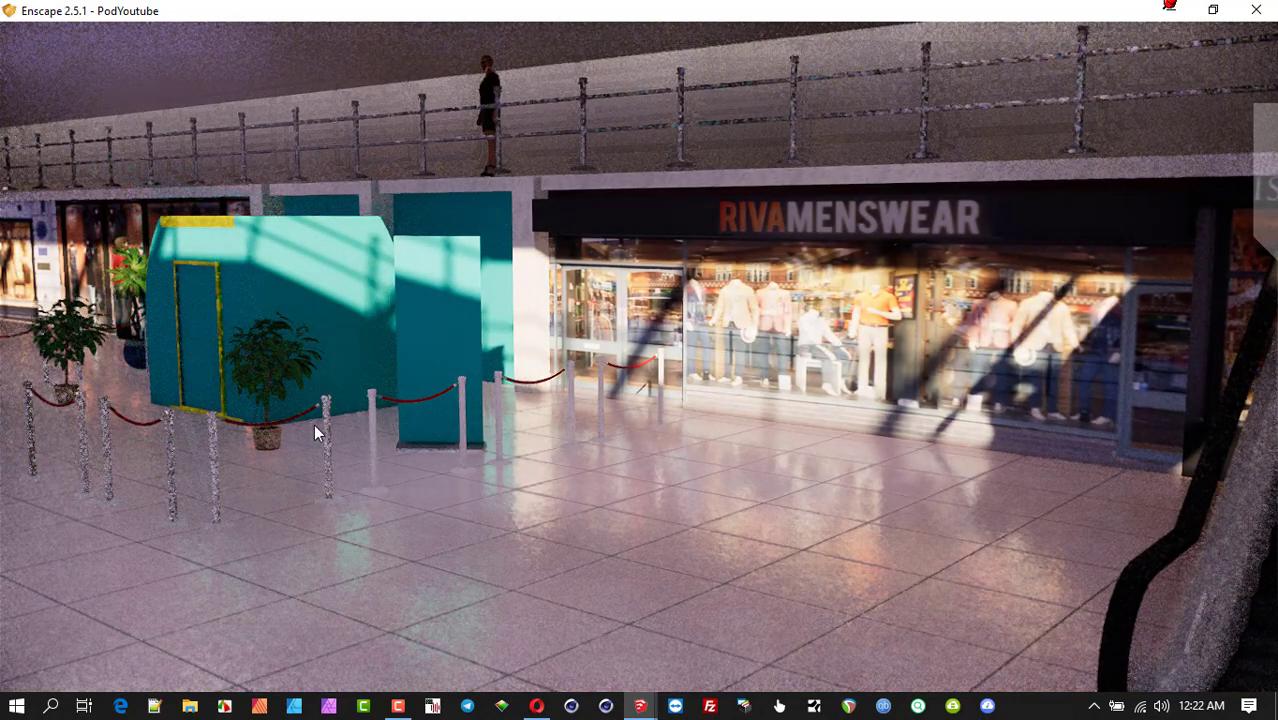
pyautogui.scroll(-5, 314, 424)
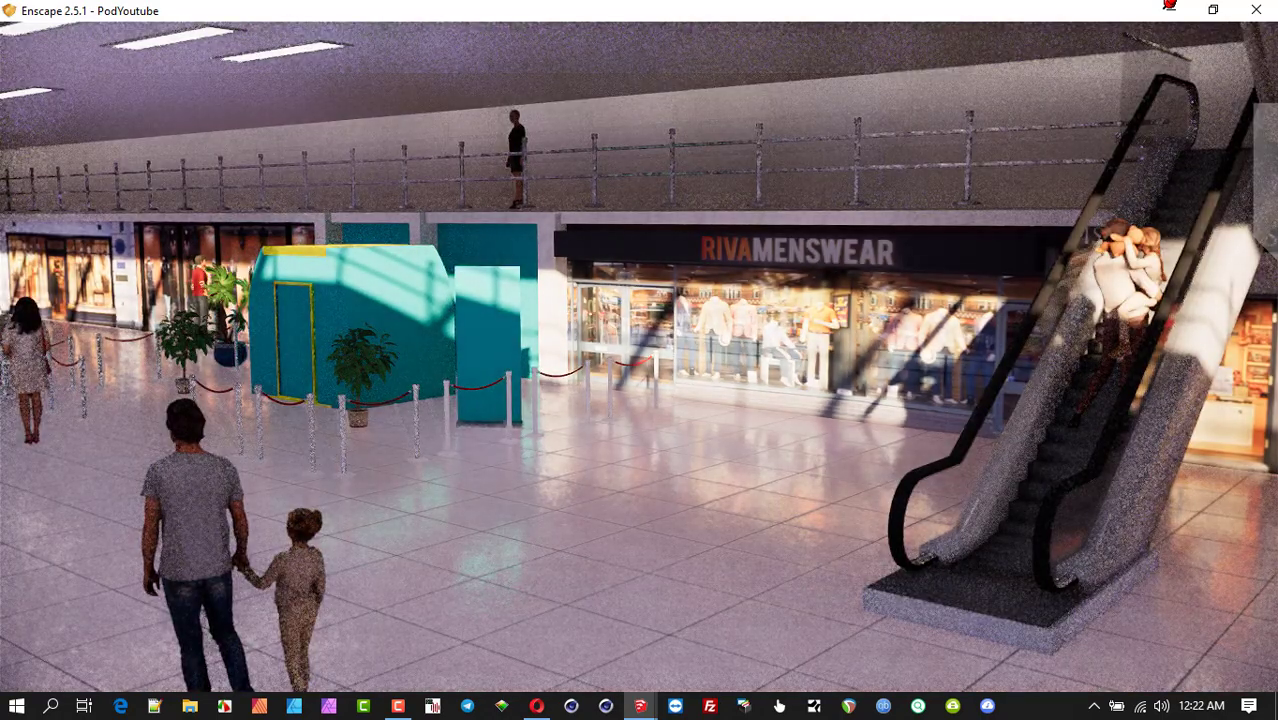
pyautogui.click(1213, 9)
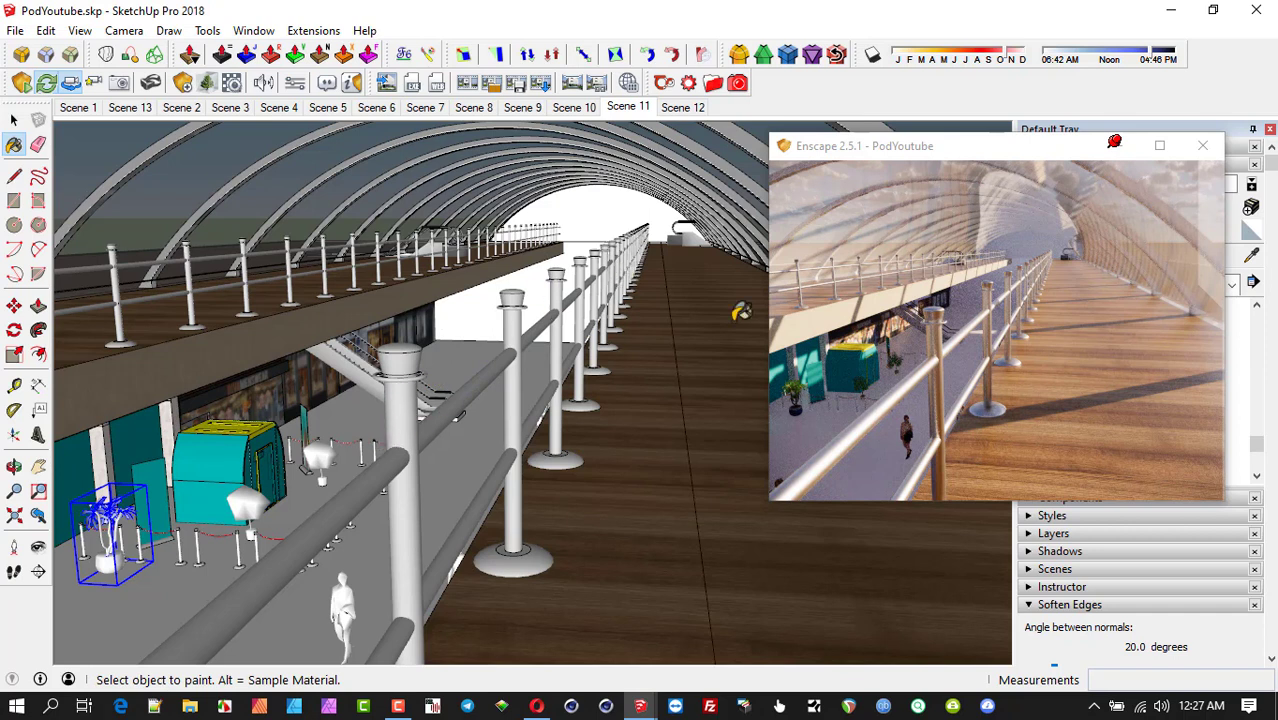
# - Maximize the Enscape window so the walkway render fills the screen
pyautogui.click(1158, 147)
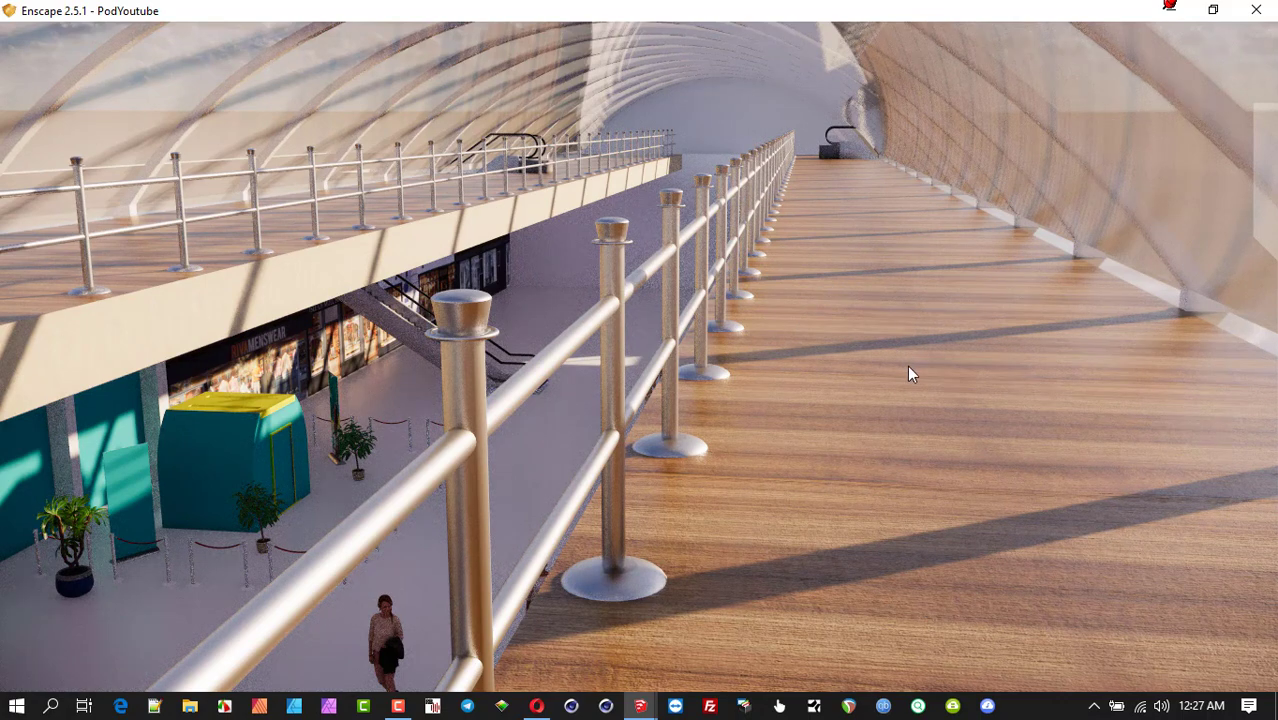
# - Return Enscape to a floating window beside the model and adjust the sun's time of day
pyautogui.click(1213, 9)
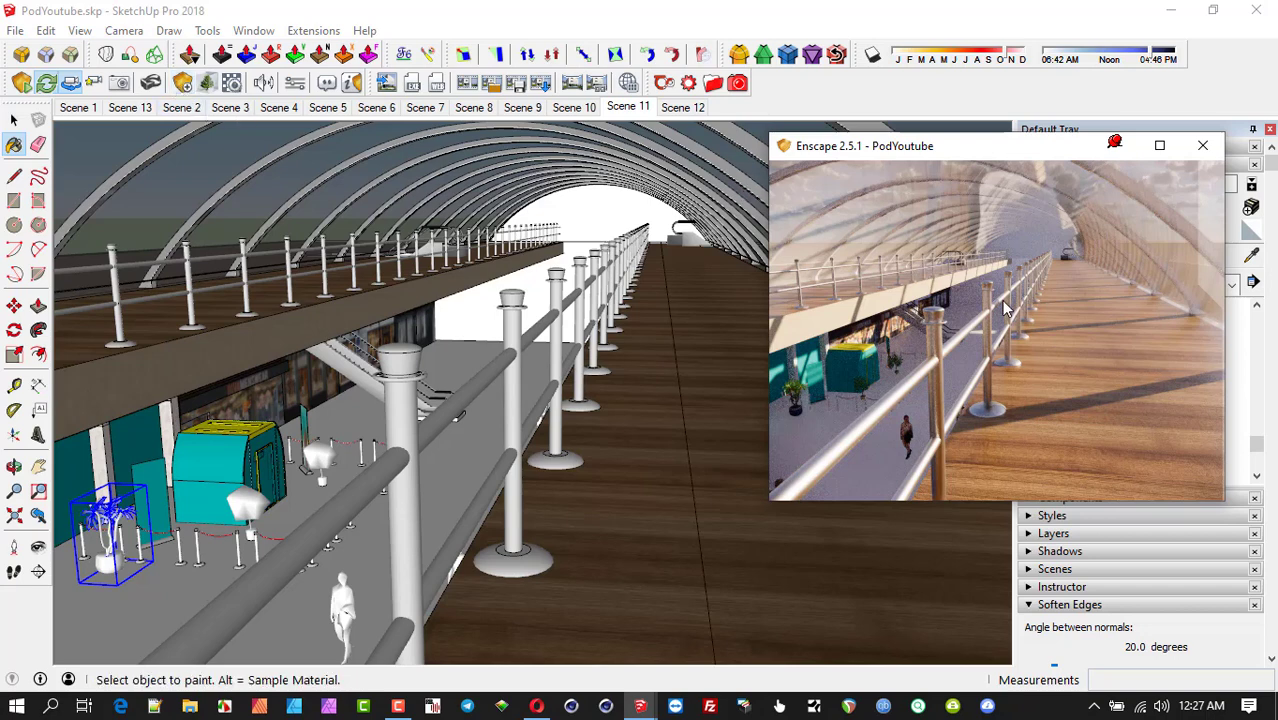
pyautogui.keyDown('shift'); pyautogui.moveTo(1135, 297); pyautogui.dragTo(1084, 297, button='right'); pyautogui.keyUp('shift')
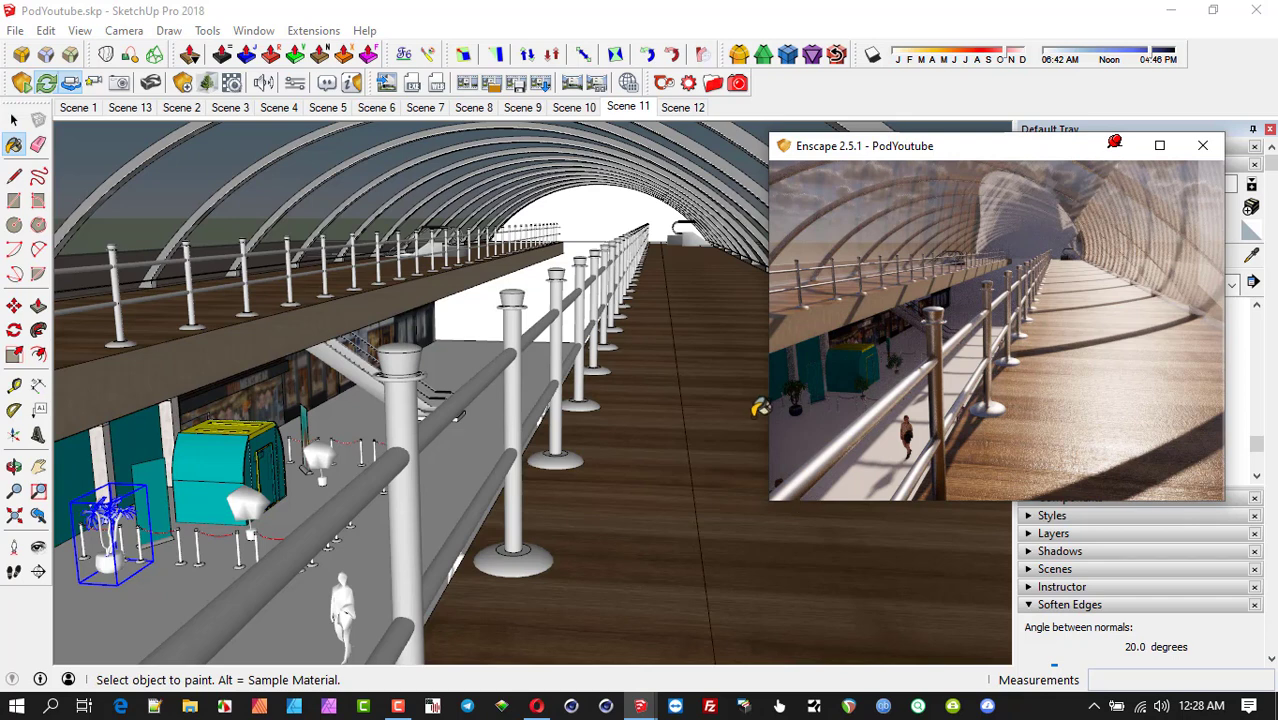
pyautogui.click(88, 117)
pyautogui.click(88, 117)
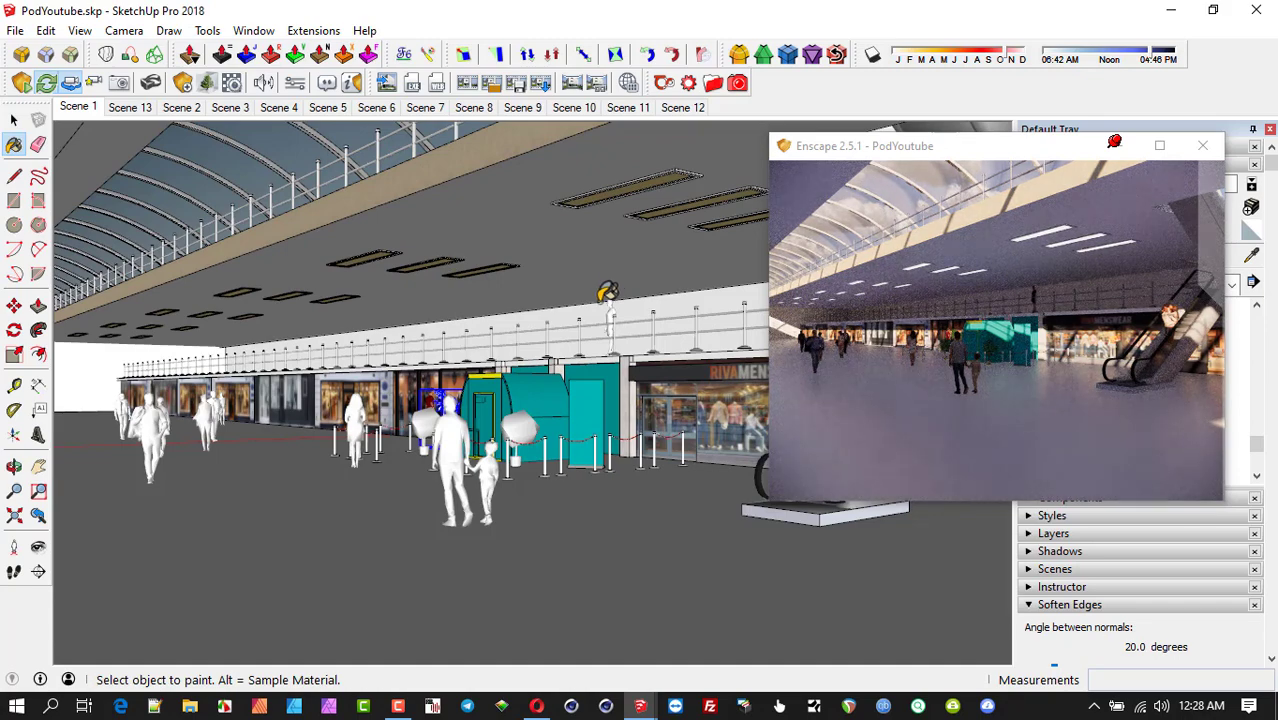
pyautogui.click(620, 108)
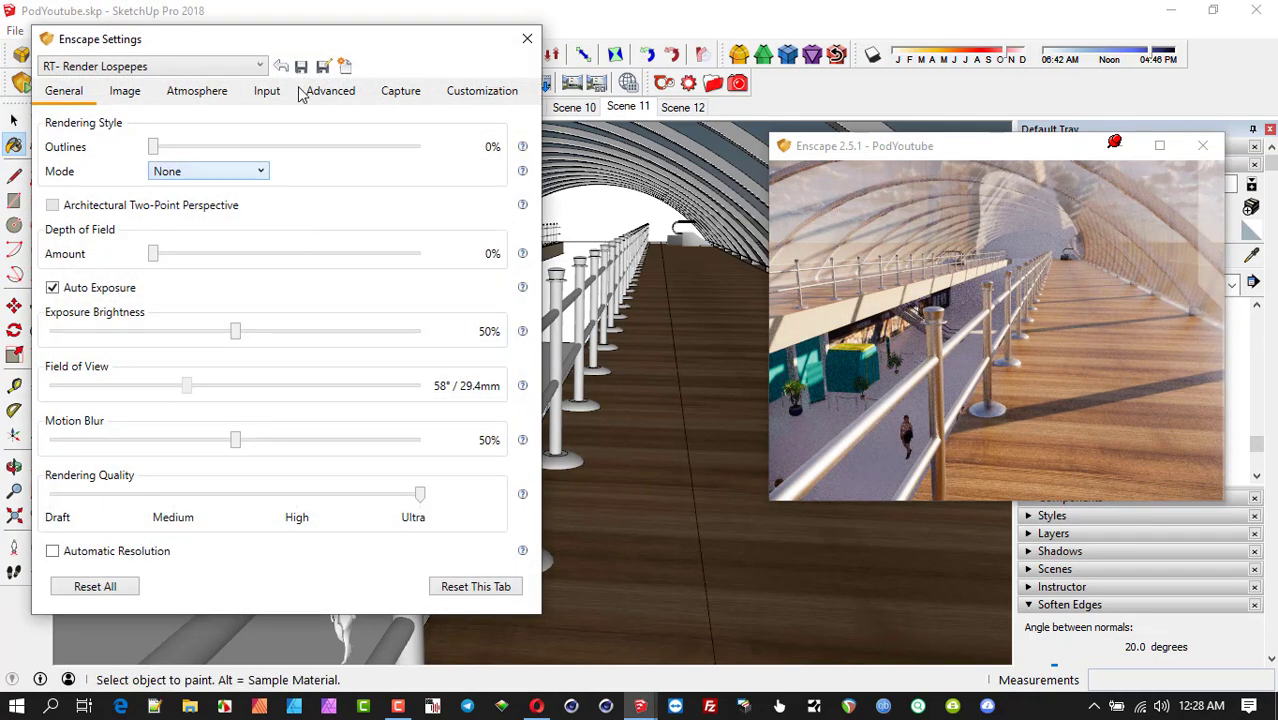
pyautogui.click(398, 92)
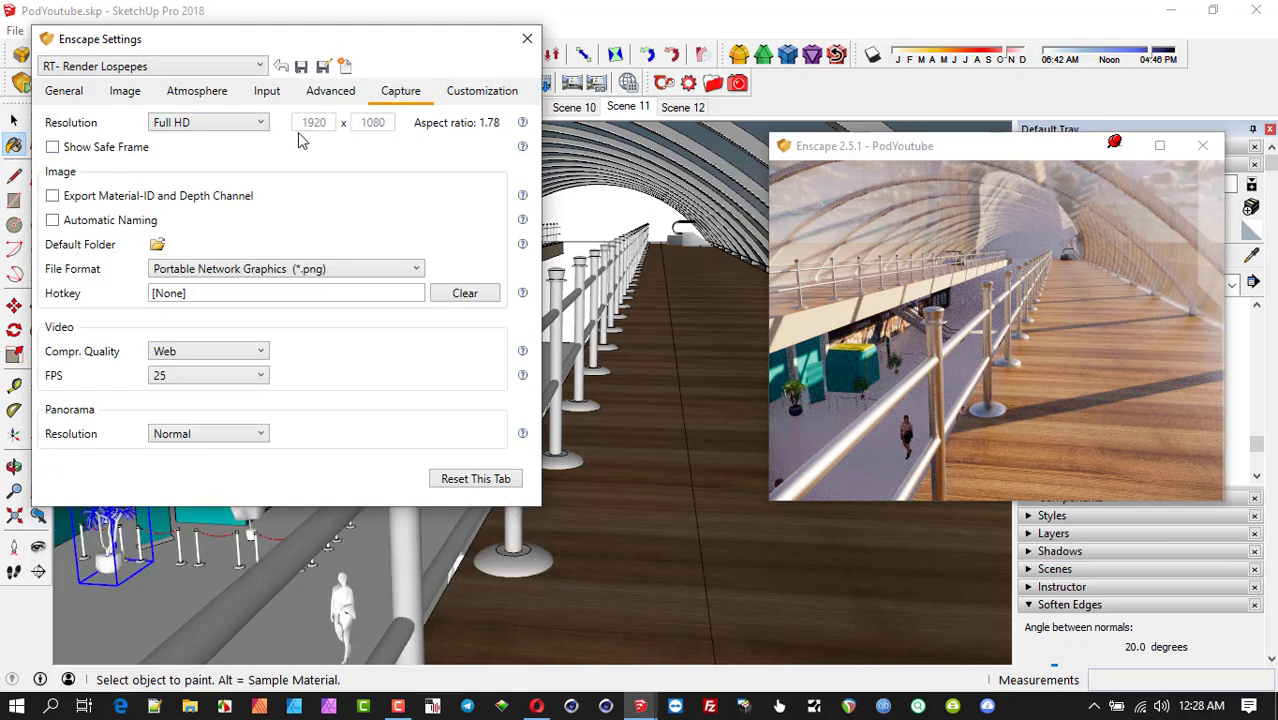
pyautogui.click(527, 39)
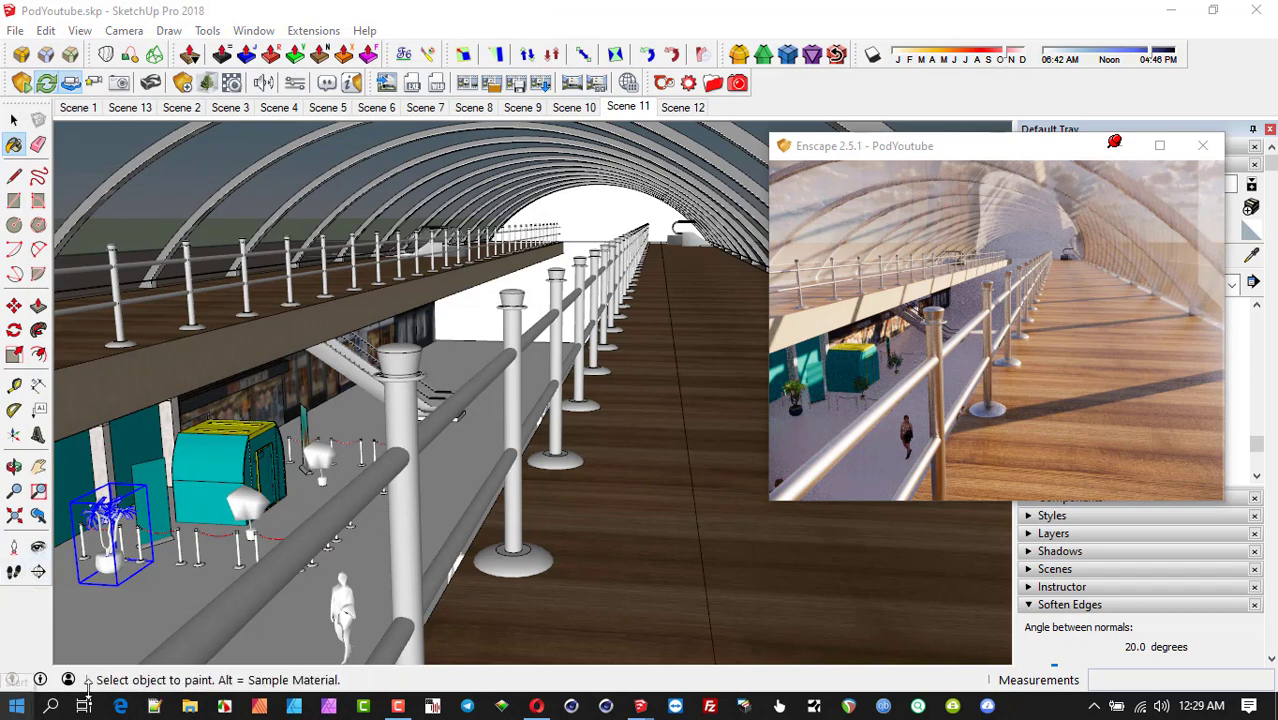
# - Open the Pictures folder in File Explorer and move its window lower on screen
pyautogui.press('super')
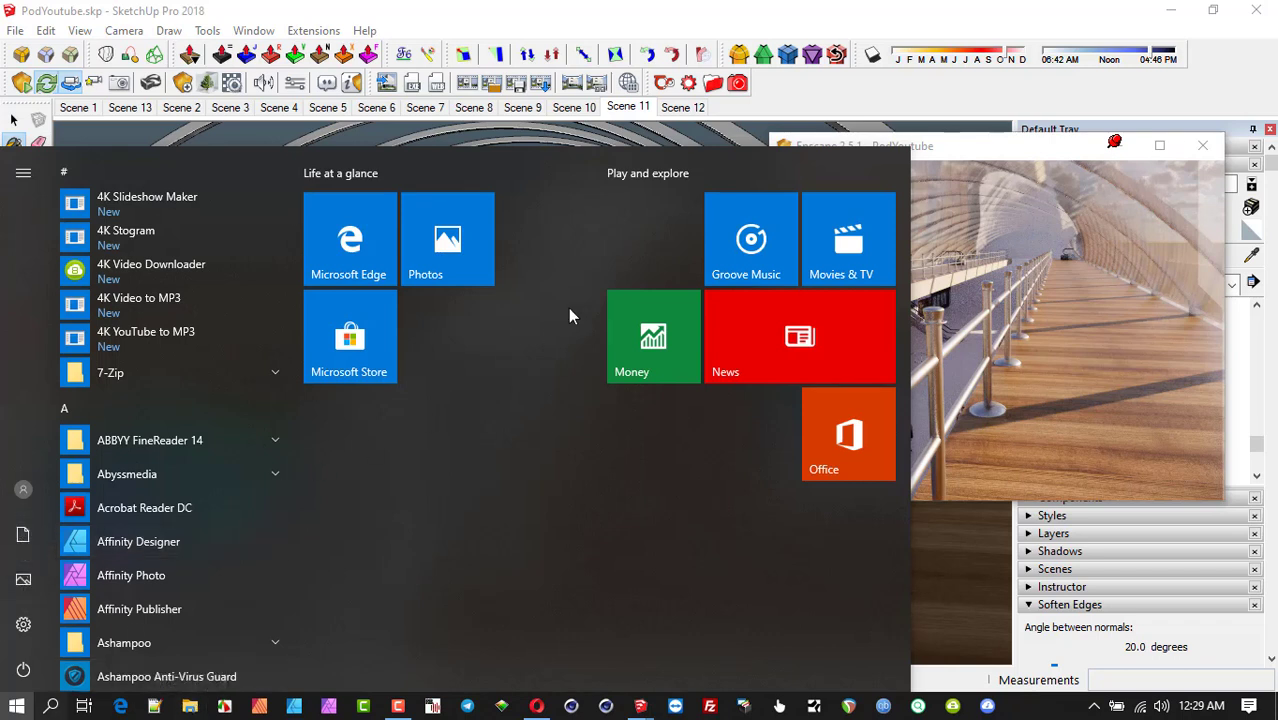
pyautogui.click(940, 143)
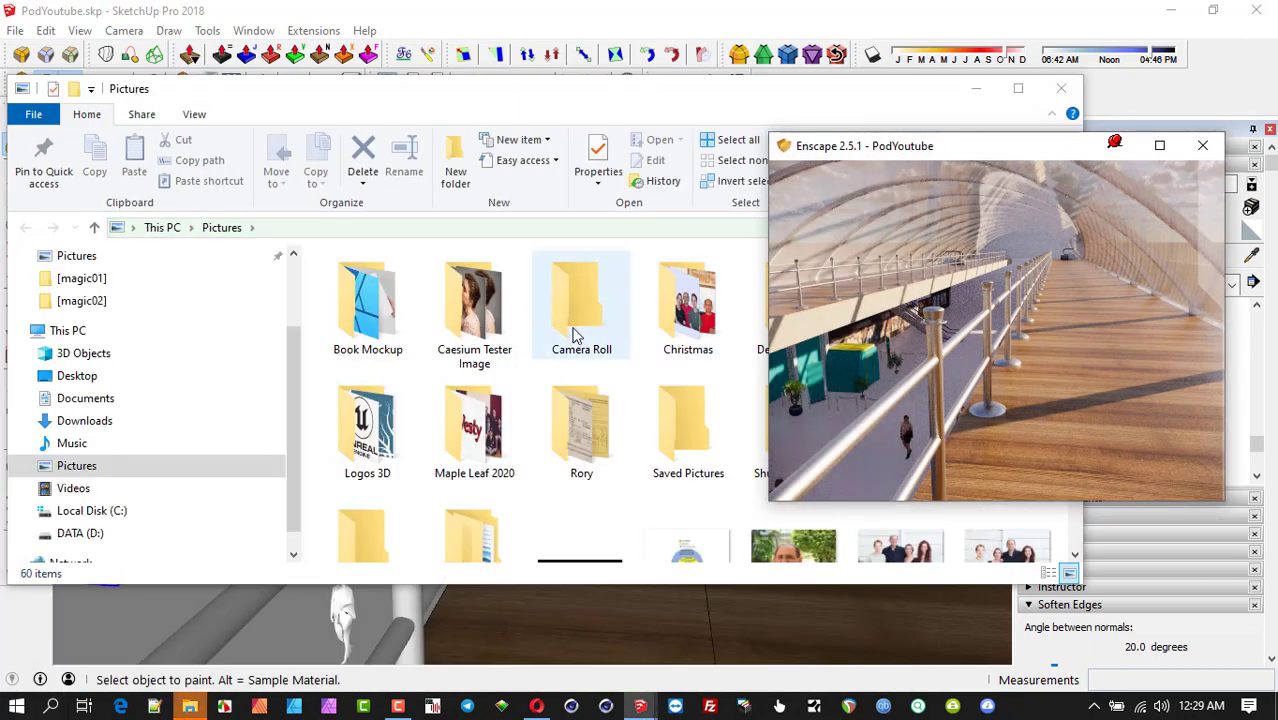
pyautogui.click(548, 108)
pyautogui.moveTo(546, 93); pyautogui.dragTo(448, 319)
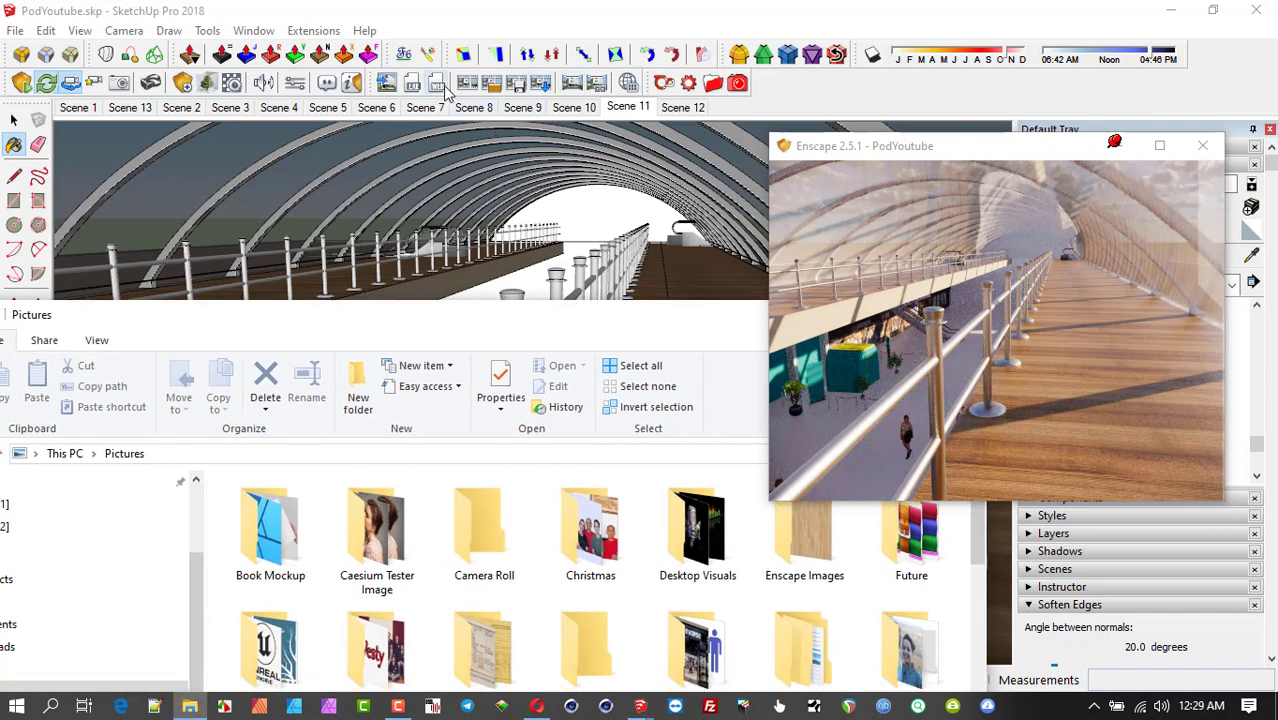
# - Render the current Enscape walkway view as an image
pyautogui.click(386, 84)
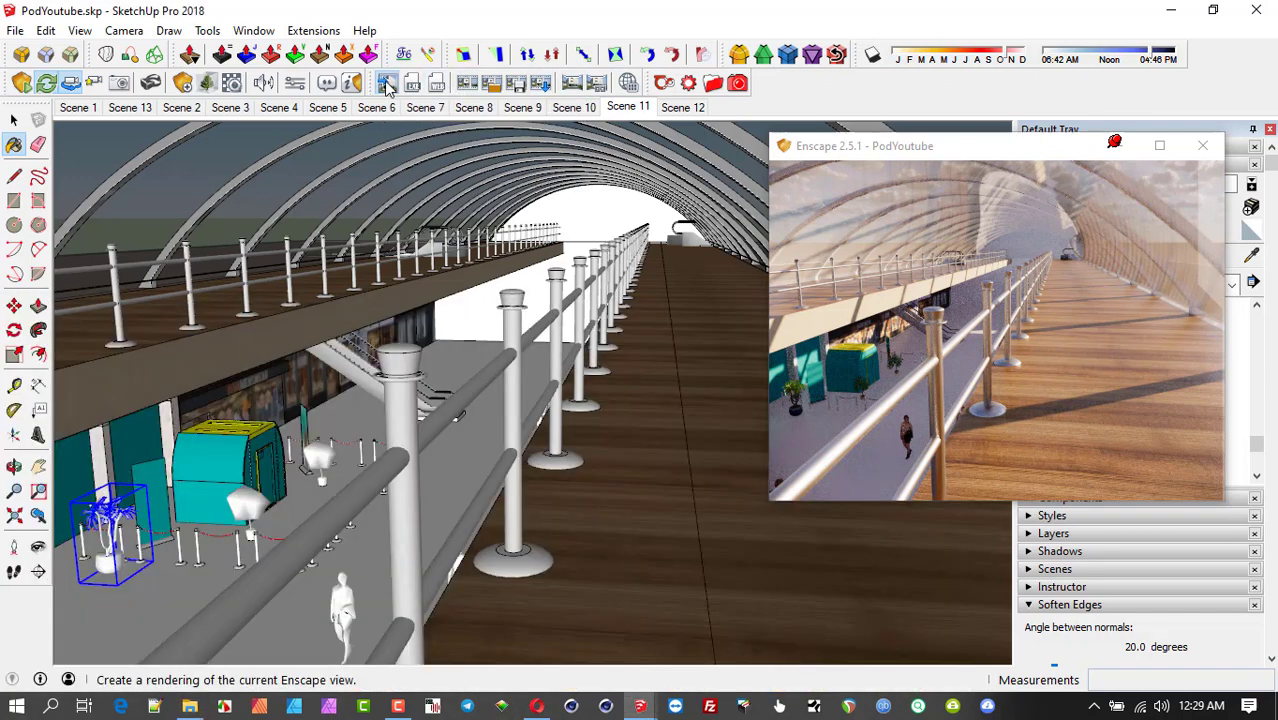
pyautogui.click(968, 268)
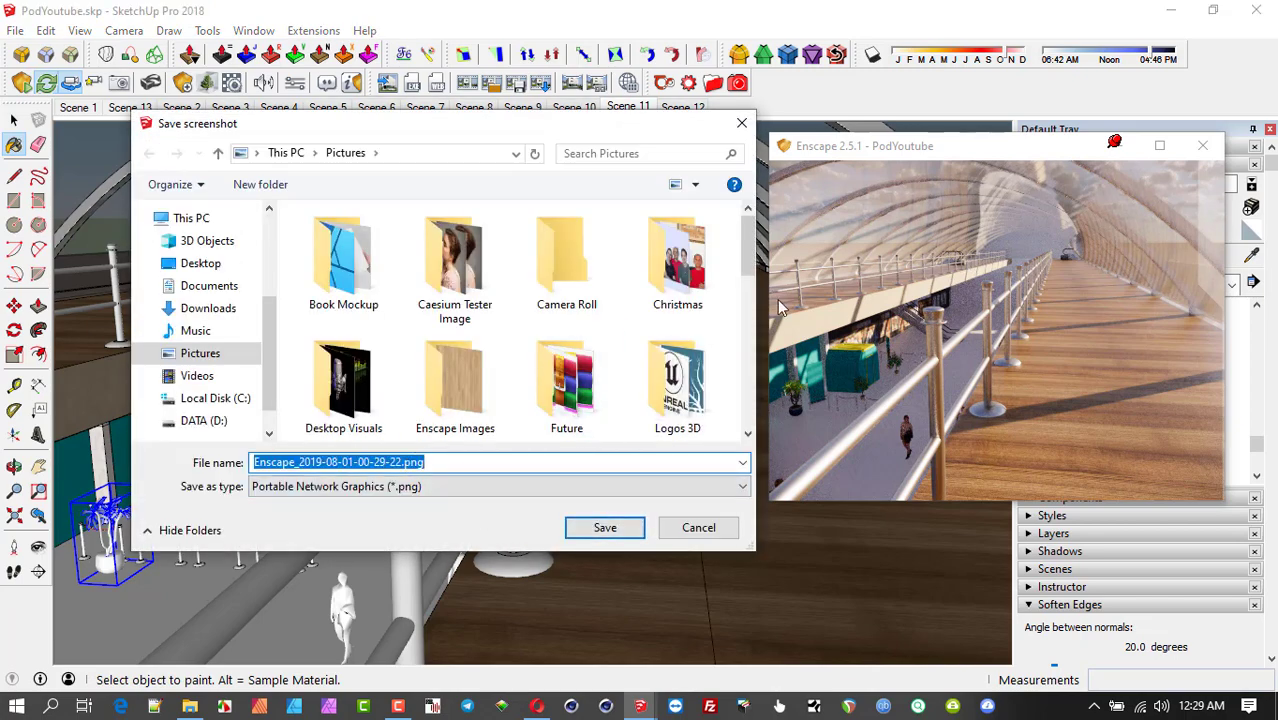
pyautogui.moveTo(757, 248); pyautogui.dragTo(755, 422)
# - Replace the generated file name with 'rdj' and save the PNG in Pictures
pyautogui.click(398, 461)
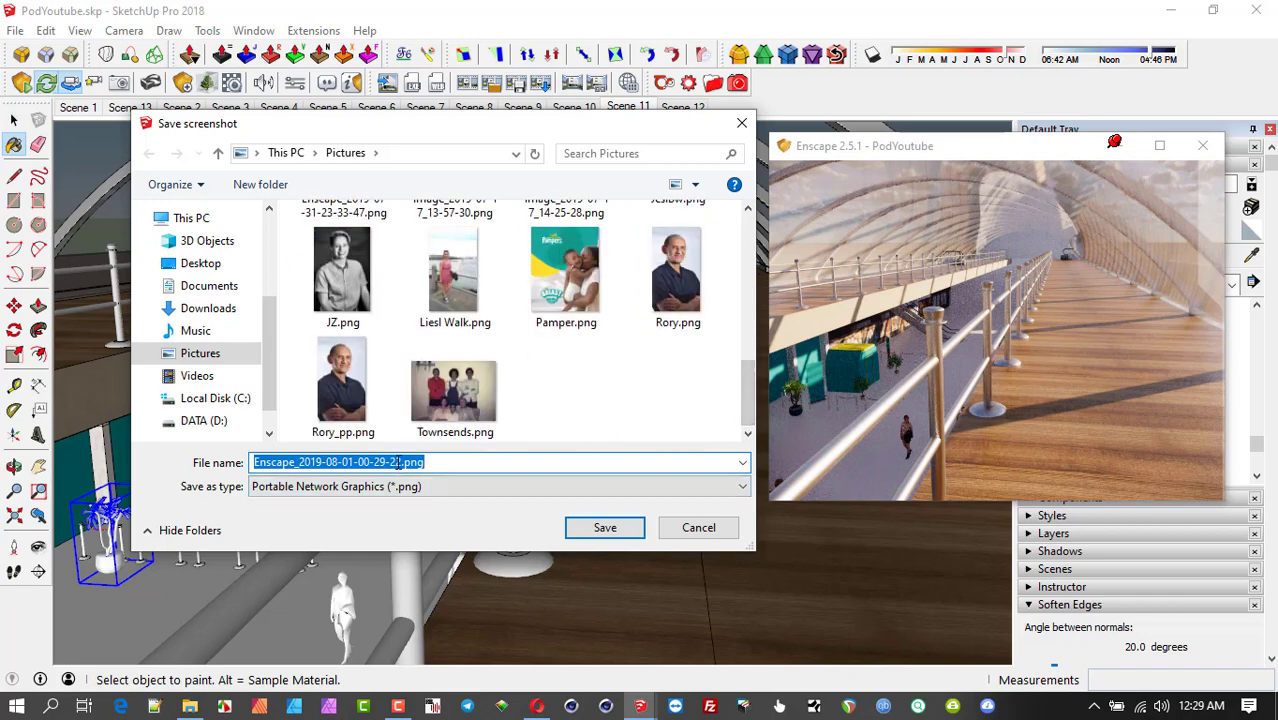
pyautogui.moveTo(401, 461); pyautogui.dragTo(198, 457)
pyautogui.write('rdj')
pyautogui.click(599, 531)
pyautogui.click(189, 706)
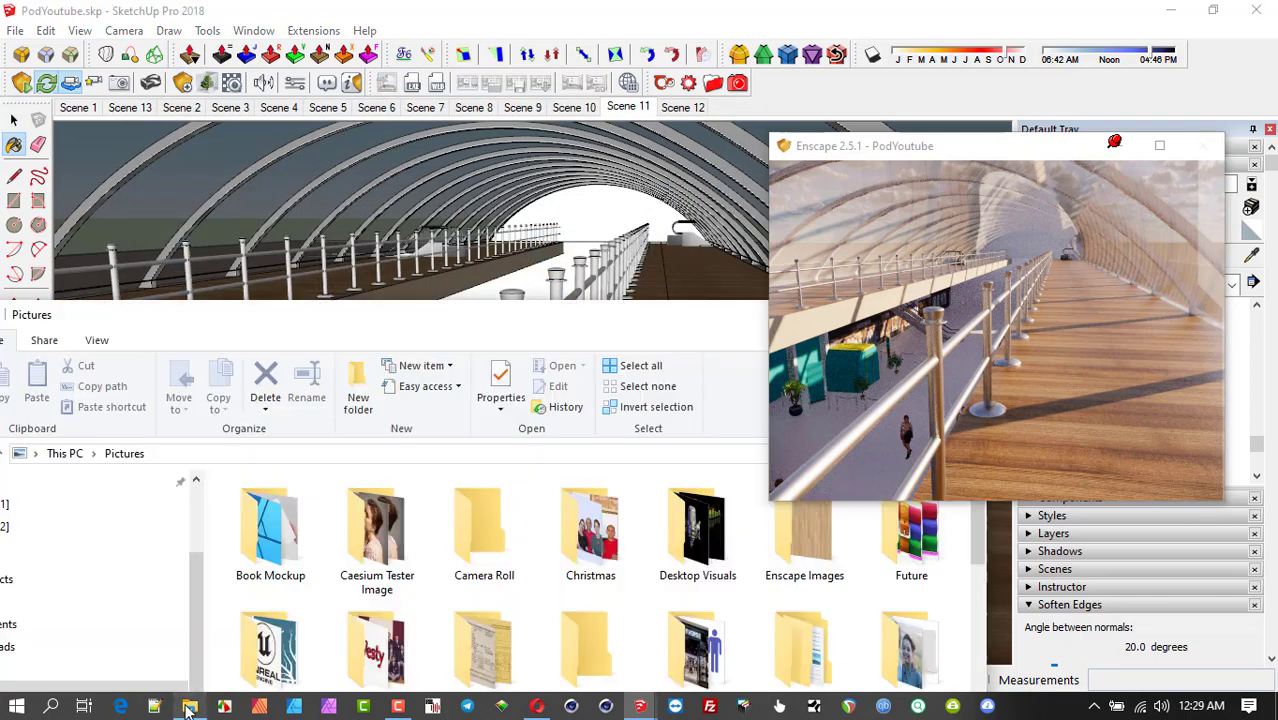
# - Scroll to the end of Pictures and select the saved 3.23 MB zz.png render
pyautogui.moveTo(444, 314); pyautogui.dragTo(445, 77)
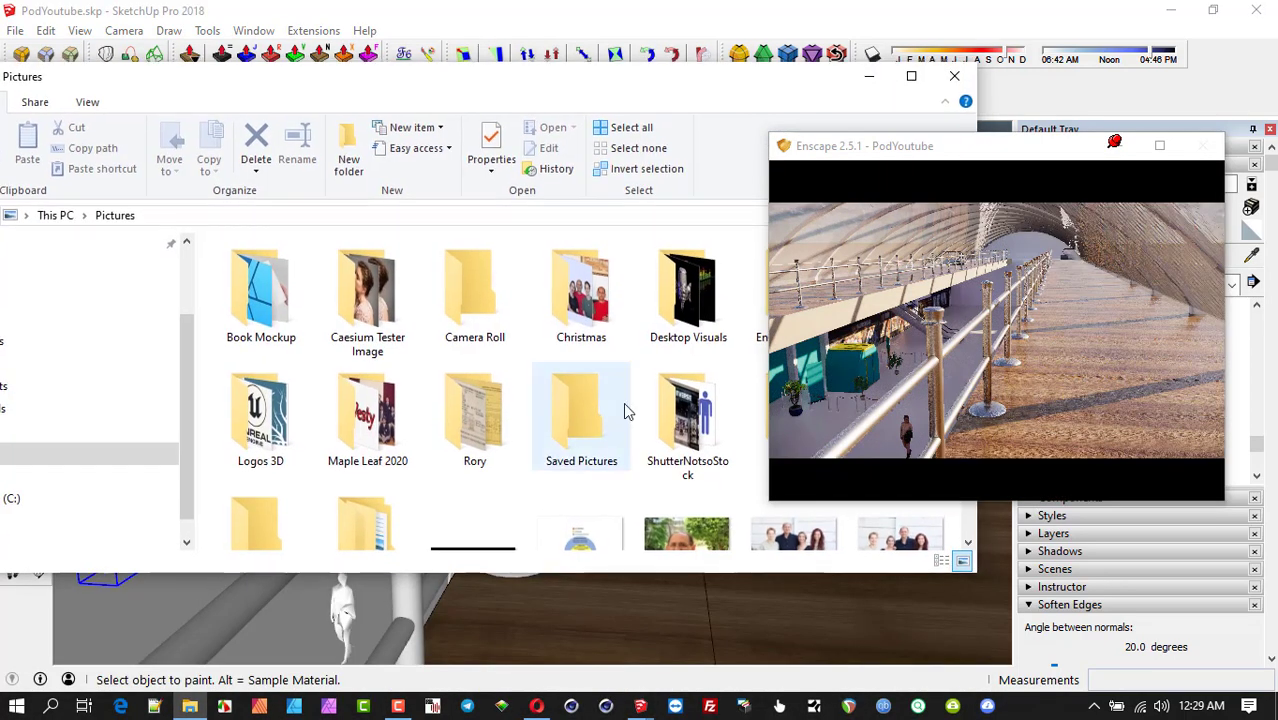
pyautogui.scroll(-10, 621, 405)
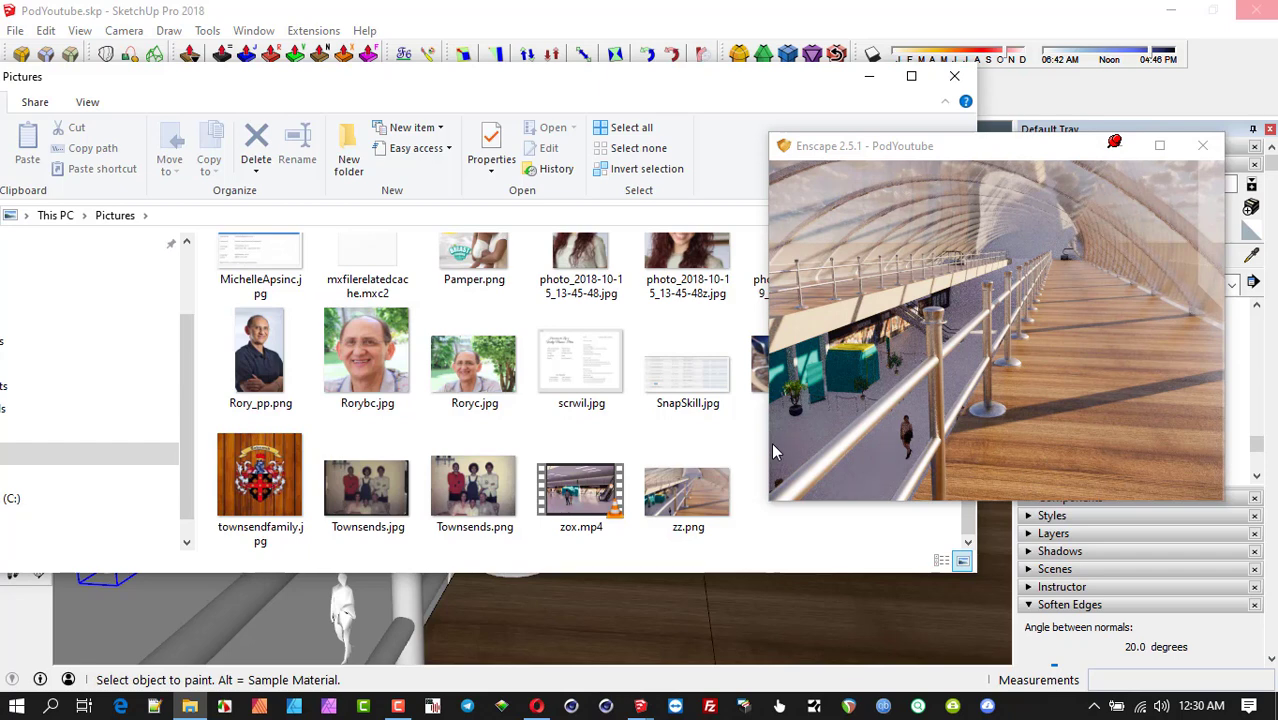
pyautogui.click(685, 505)
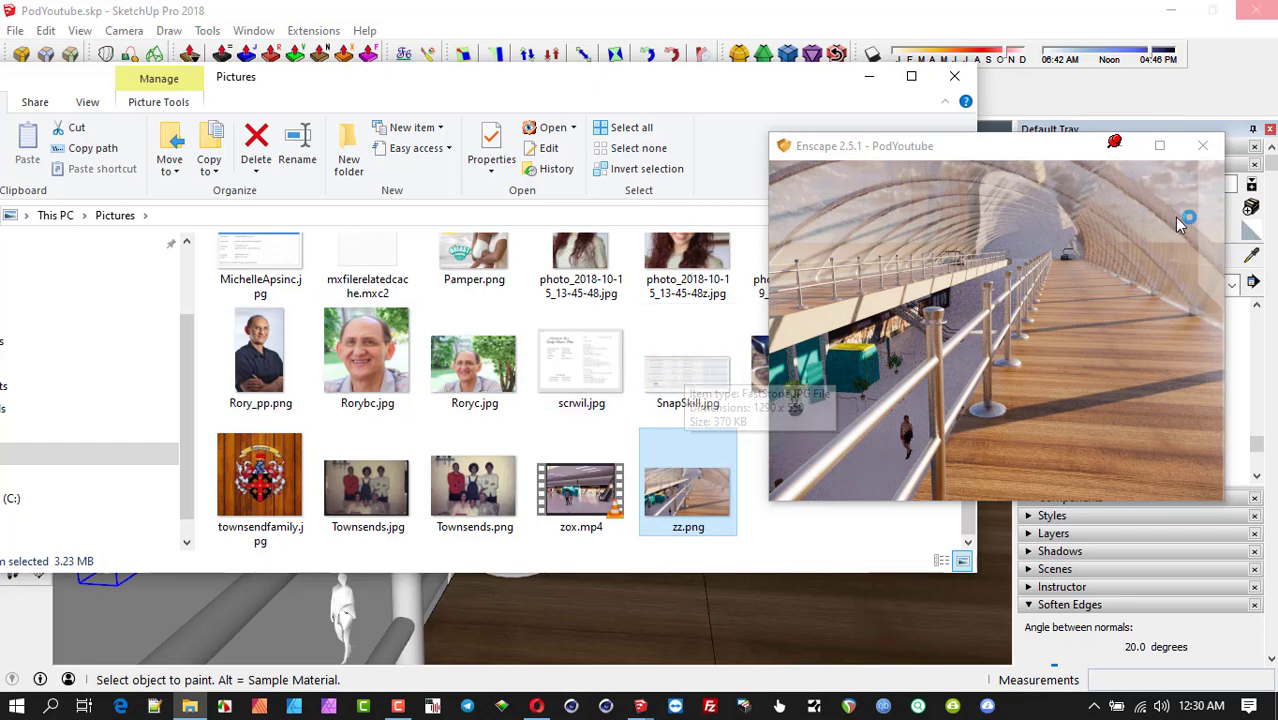
pyautogui.click(1172, 469)
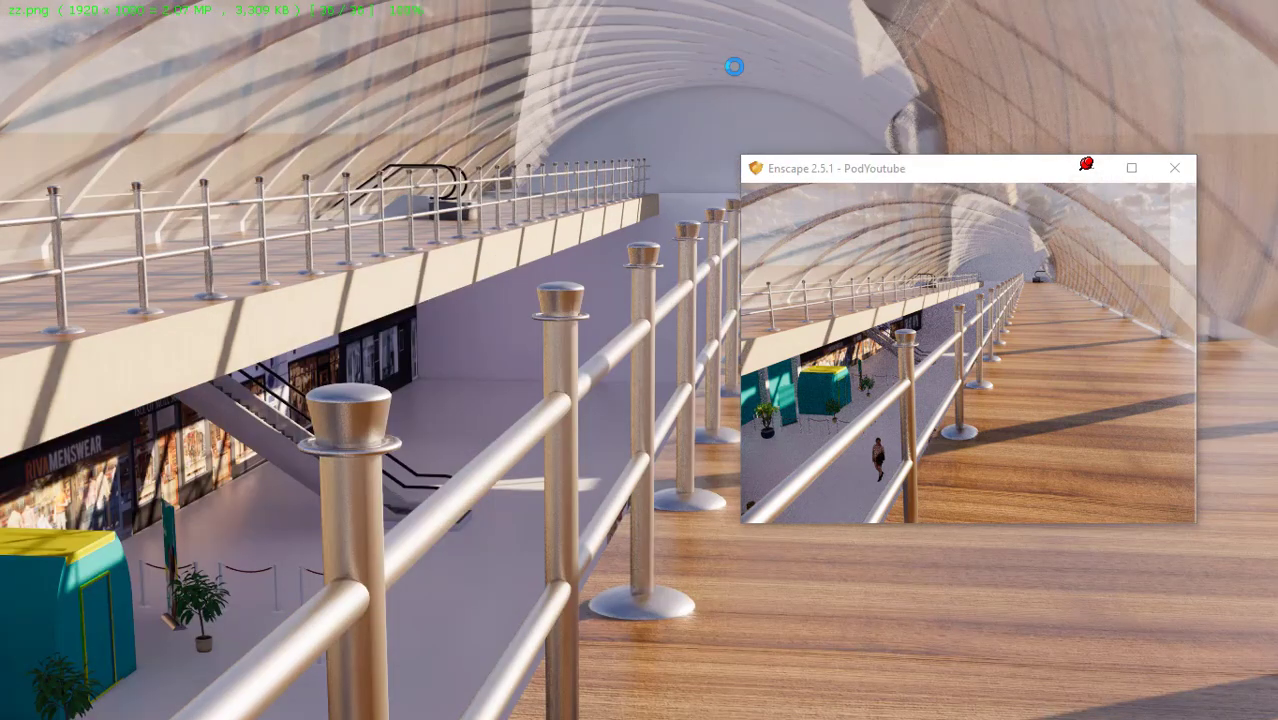
pyautogui.press('Escape')
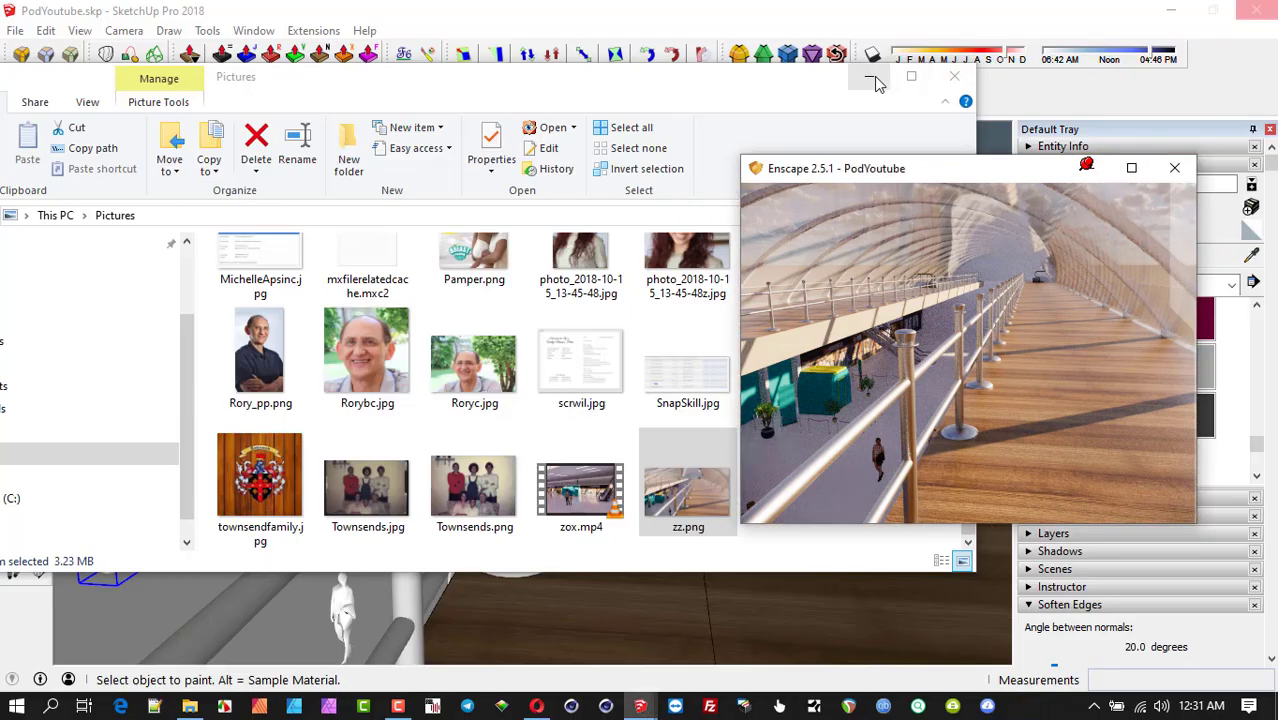
# - Minimize the Pictures folder and play the 38-second zox.mp4 walkthrough in VLC media player
pyautogui.click(871, 77)
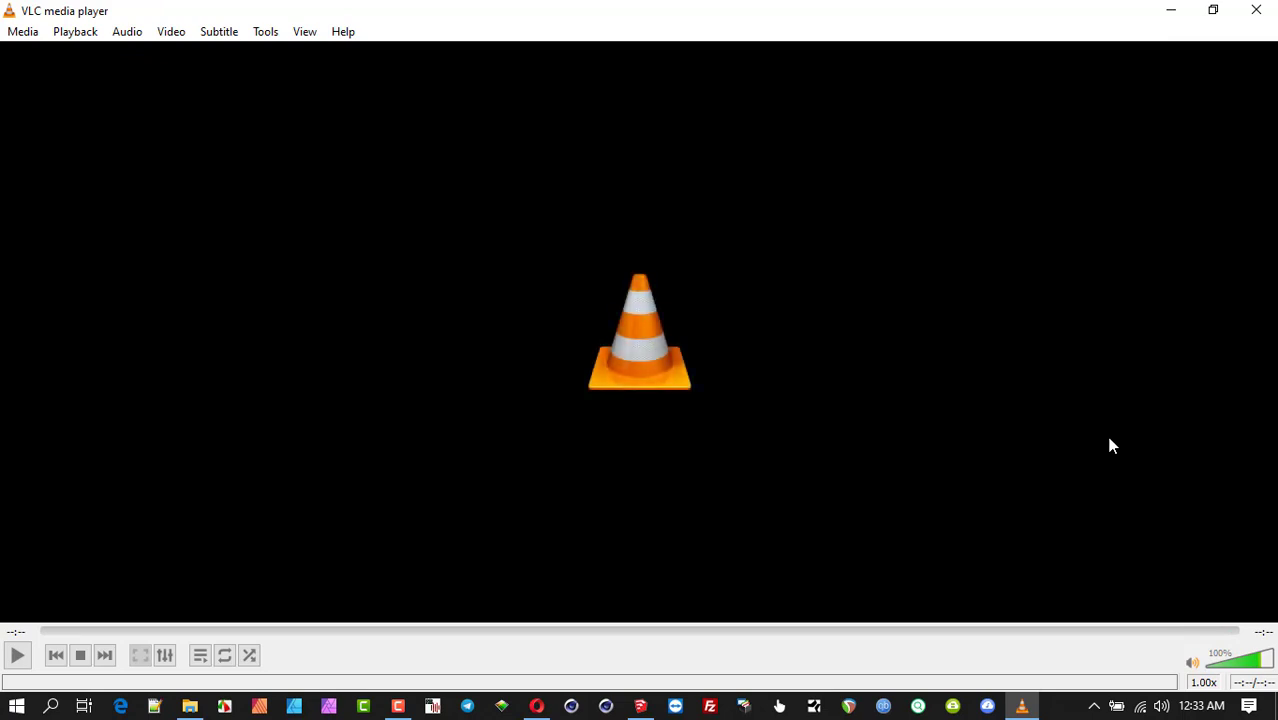
# - Close VLC media player, then close the Pictures folder window
pyautogui.click(1256, 10)
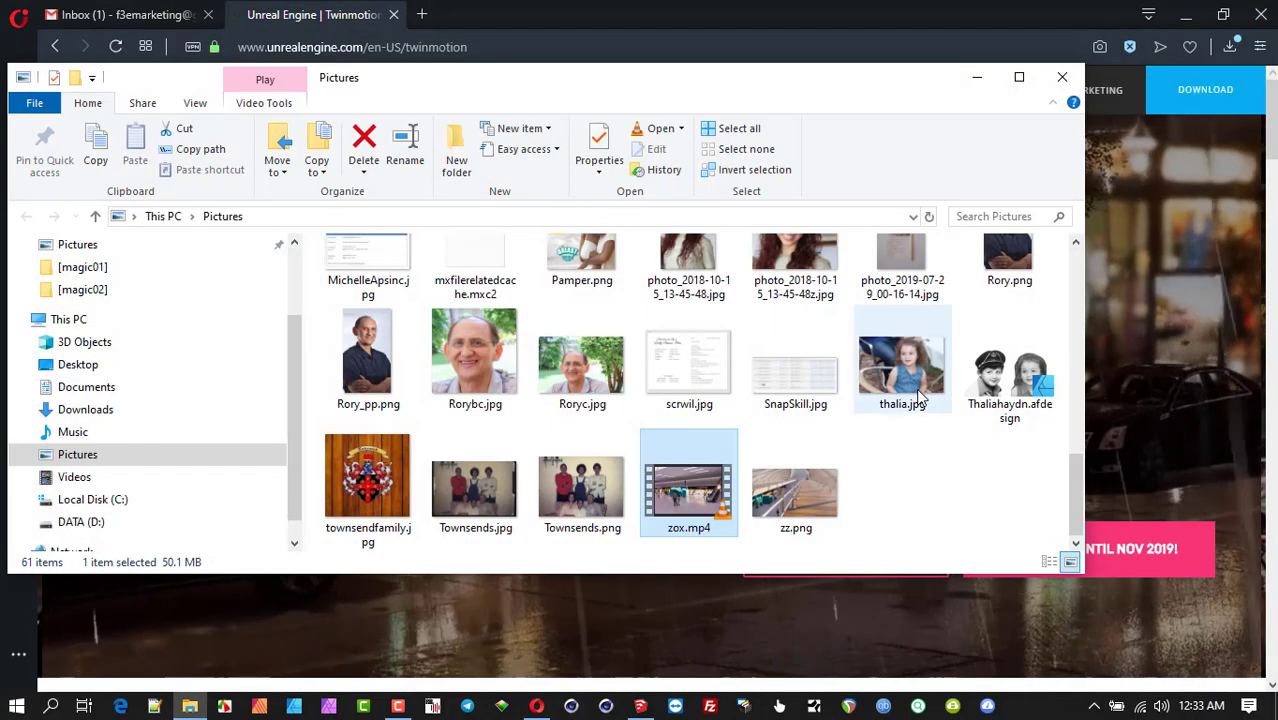
pyautogui.moveTo(930, 395)
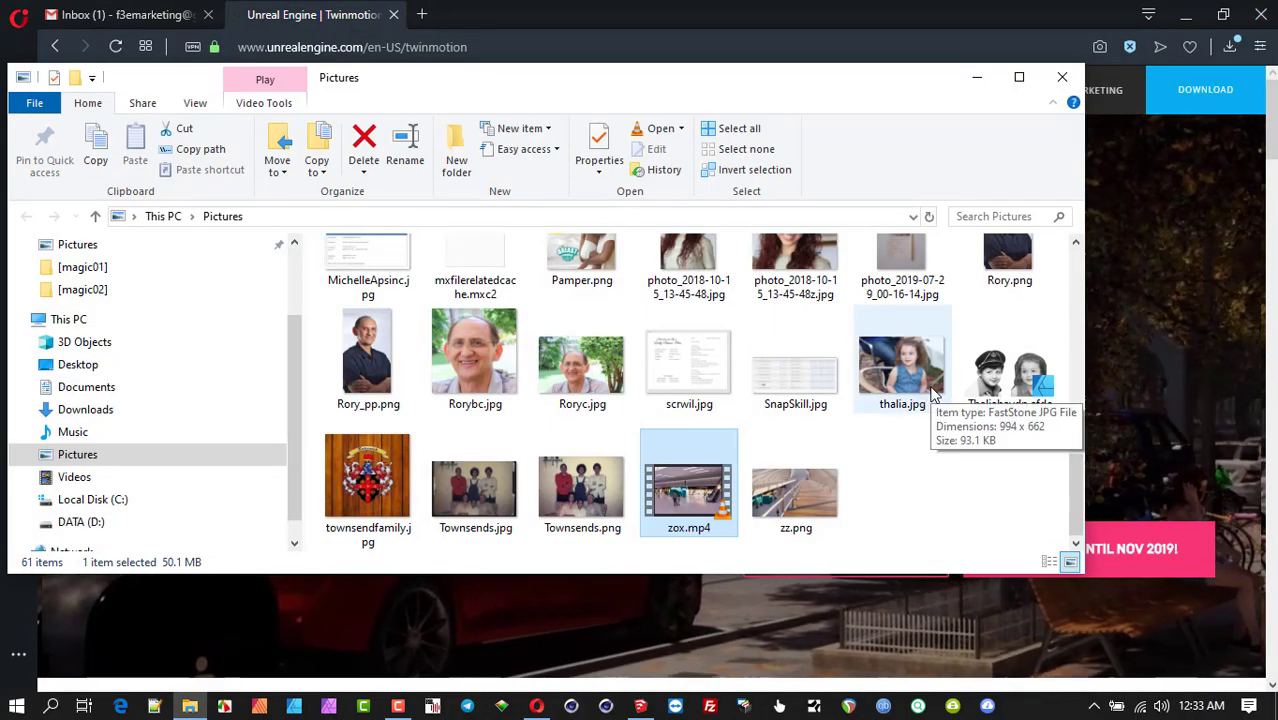
pyautogui.moveTo(806, 393)
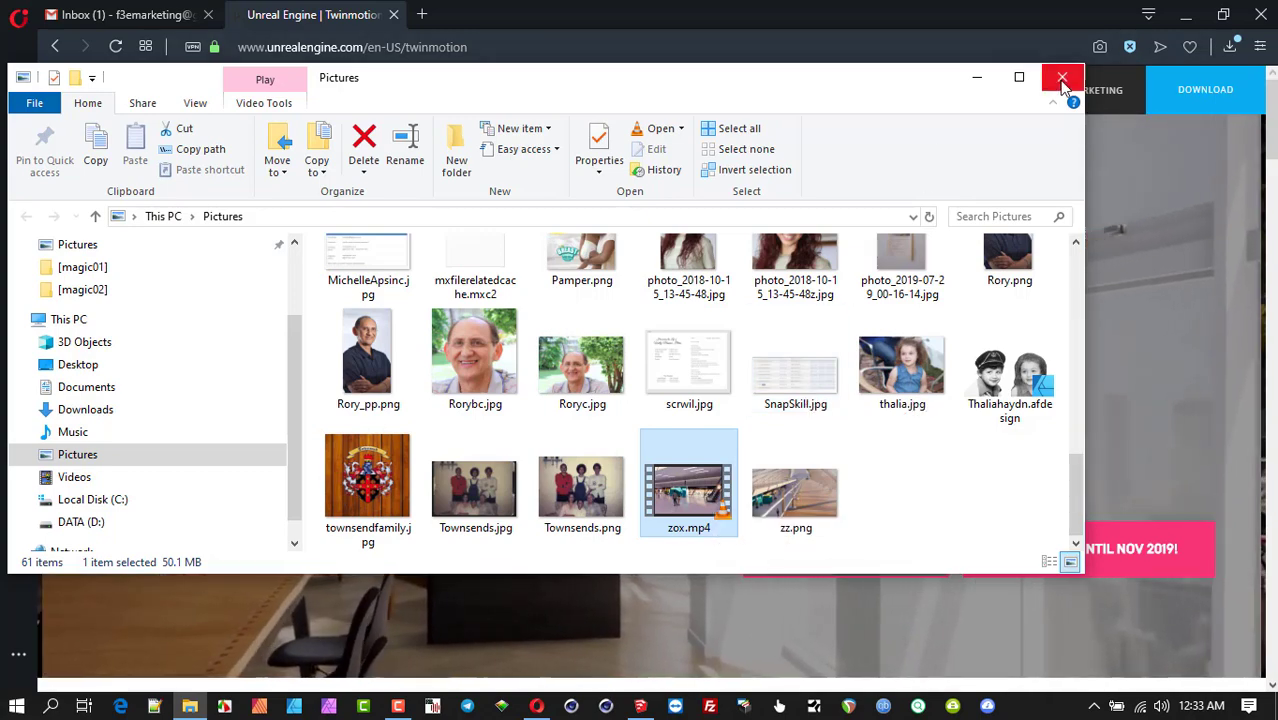
pyautogui.click(1061, 79)
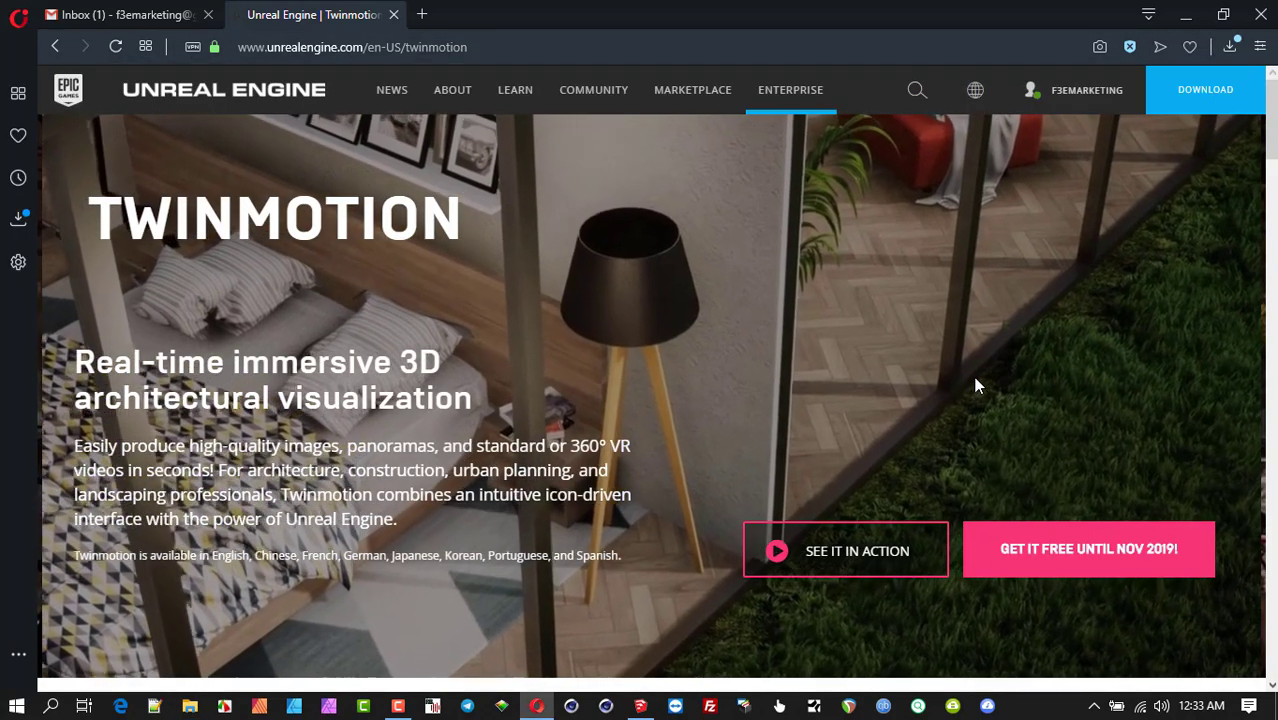